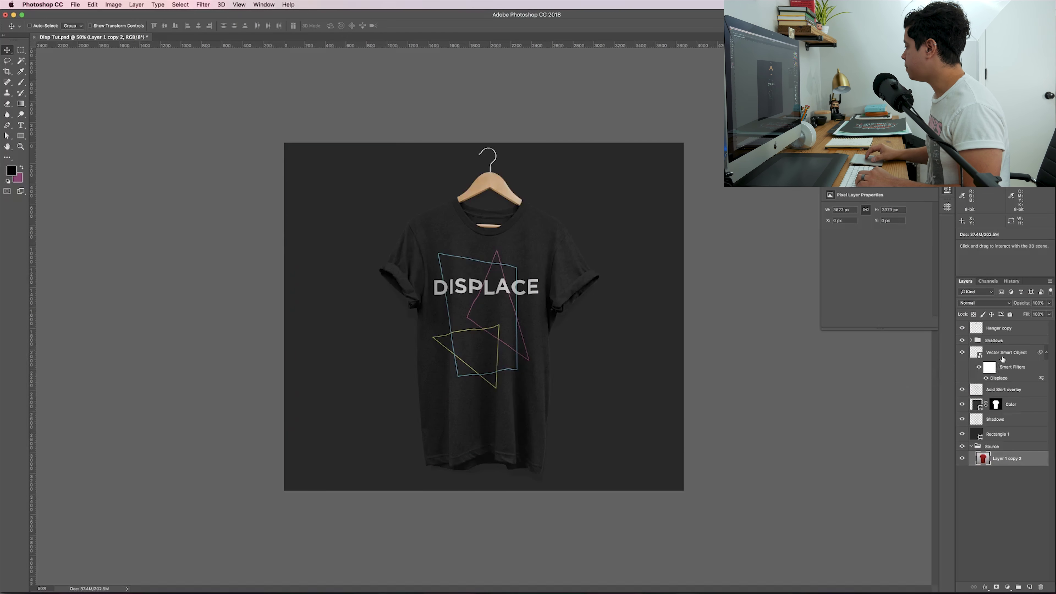
Delete the old DISPLACE layer and paste in the outline artwork copied from Illustrator
click(1004, 355)
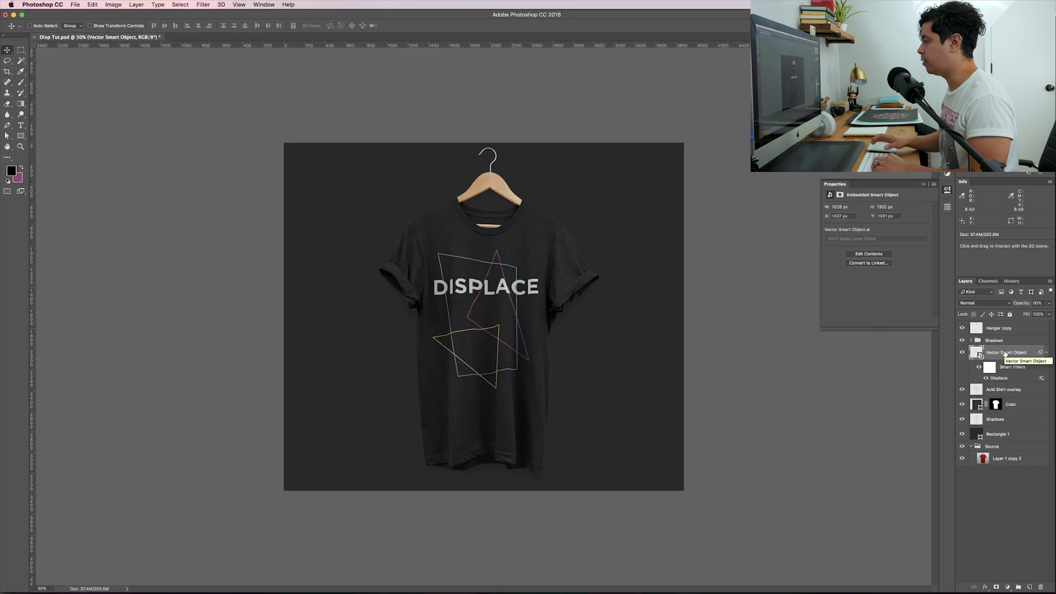
key(Delete)
key(super+Tab)
key(super+Tab)
key(super+Tab)
key(super+Tab)
key(super+Tab)
key(super+Tab)
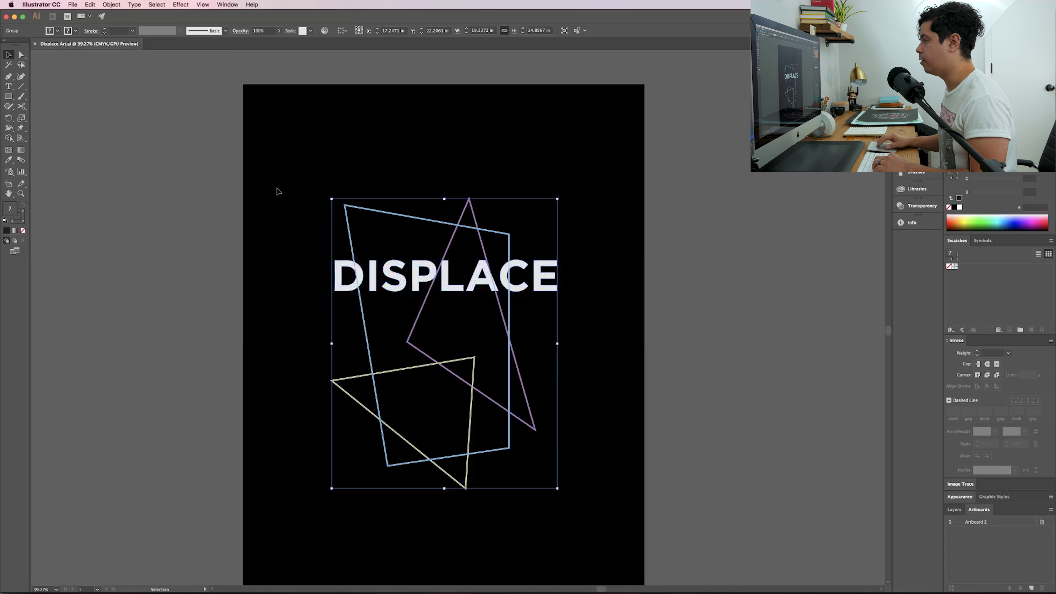
drag(274, 165, 665, 565)
key(super+c)
key(super+Tab)
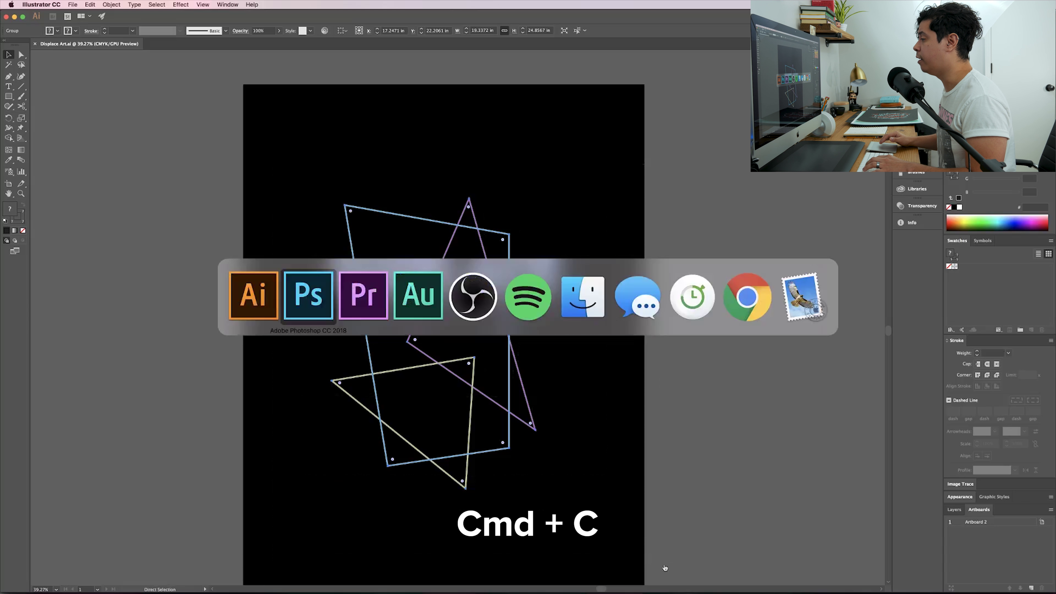
key(super+v)
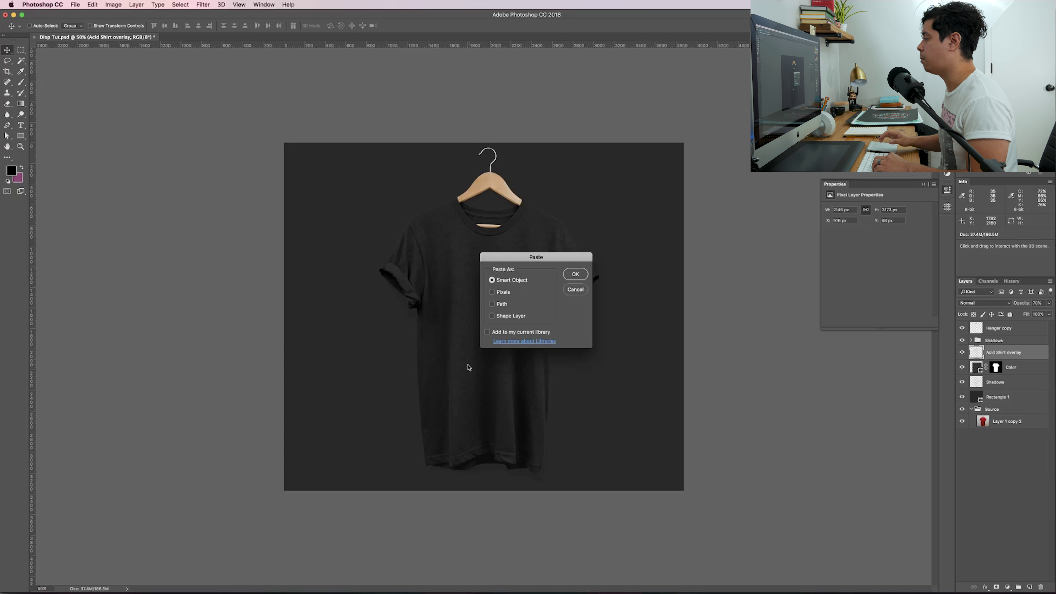
Paste the artwork as a smart object, scale it down and nudge it centred on the chest
key(Return)
drag(620, 143, 516, 230)
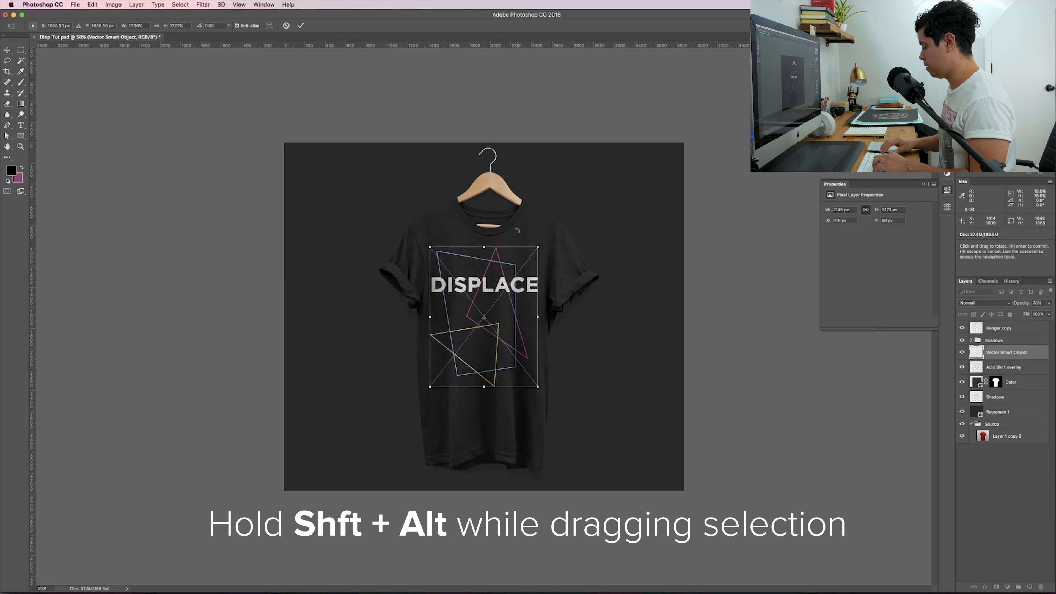
key(Return)
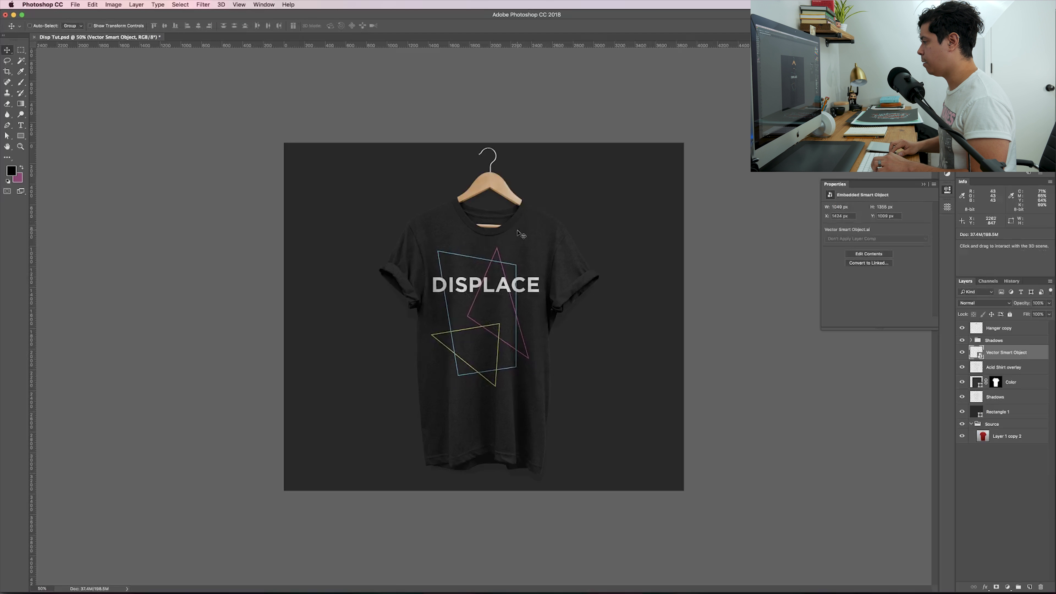
key(shift+Right)
key(Left)
key(Left)
key(Left)
key(Left)
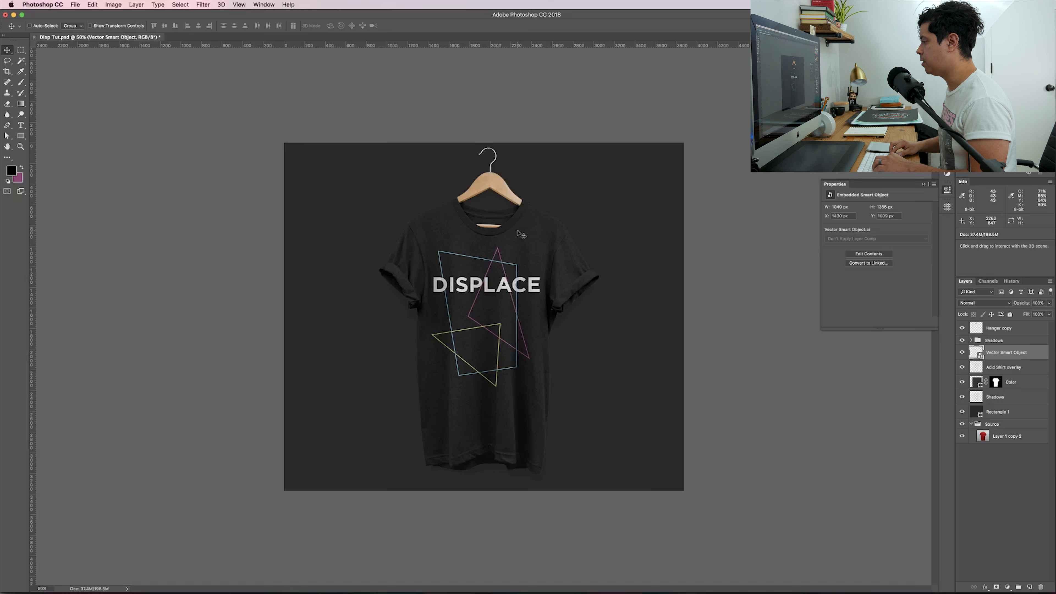
key(Right)
key(Right)
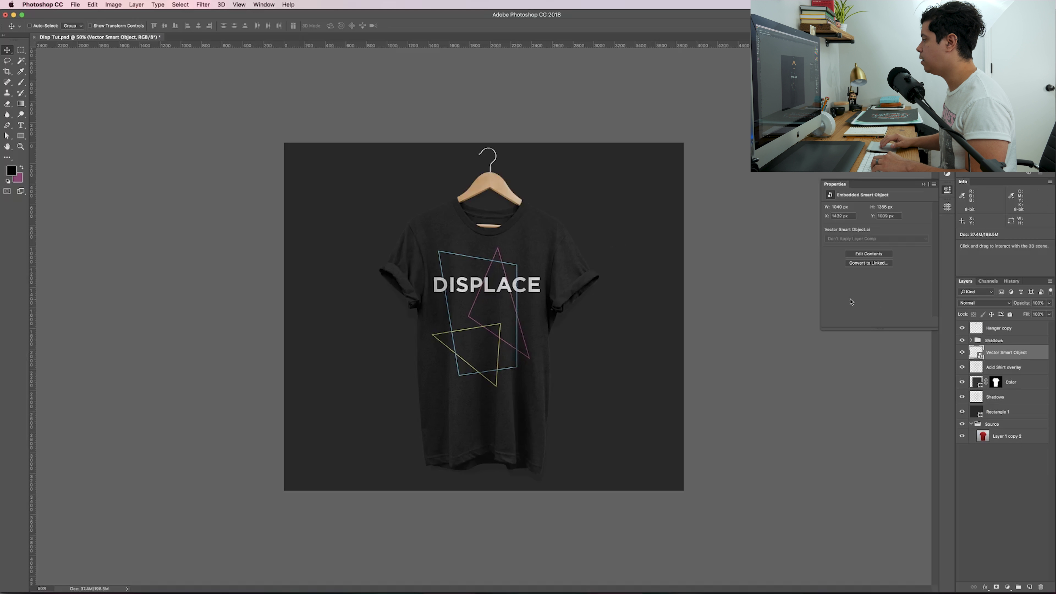
click(1028, 437)
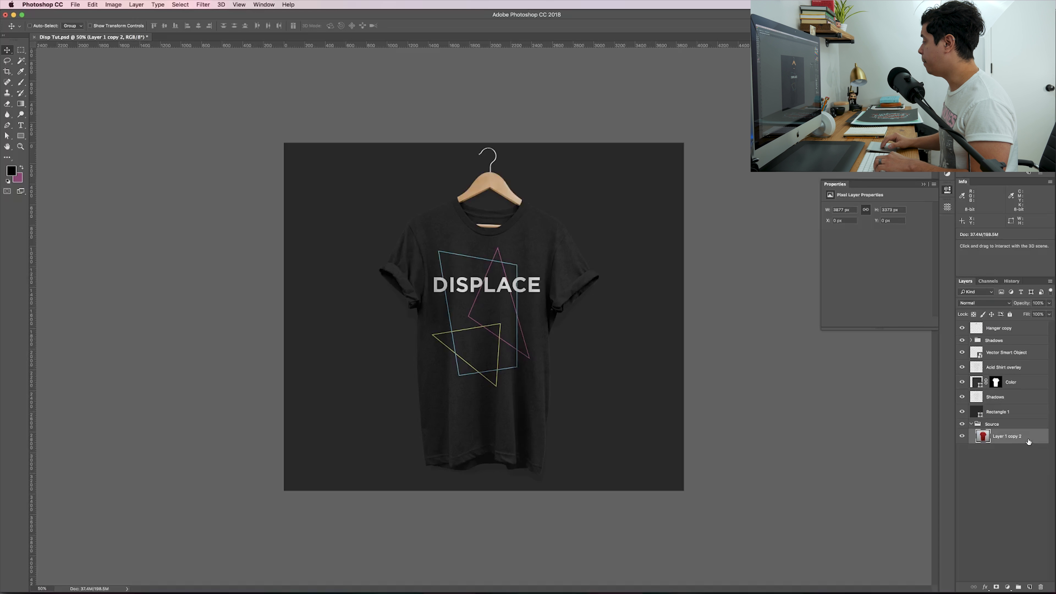
Duplicate Layer 1 copy 2 into a new document named Displacement
right_click(1020, 443)
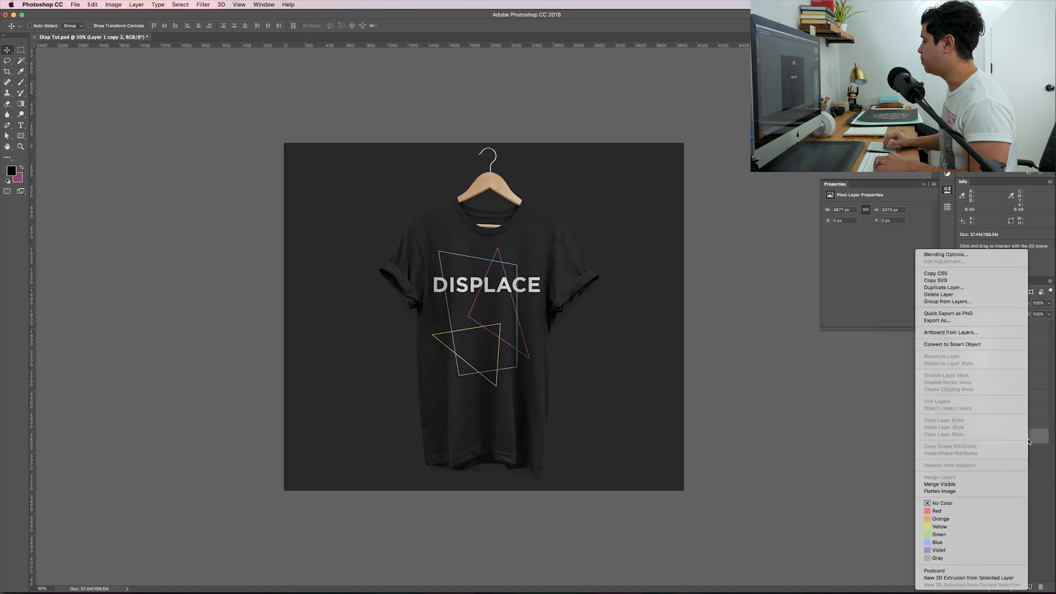
click(978, 288)
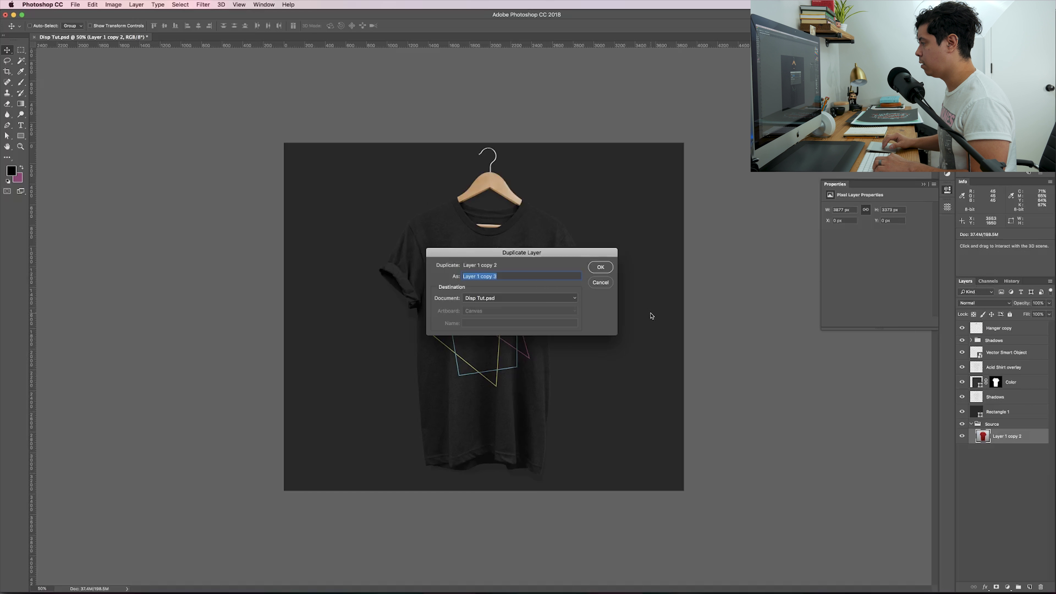
click(523, 297)
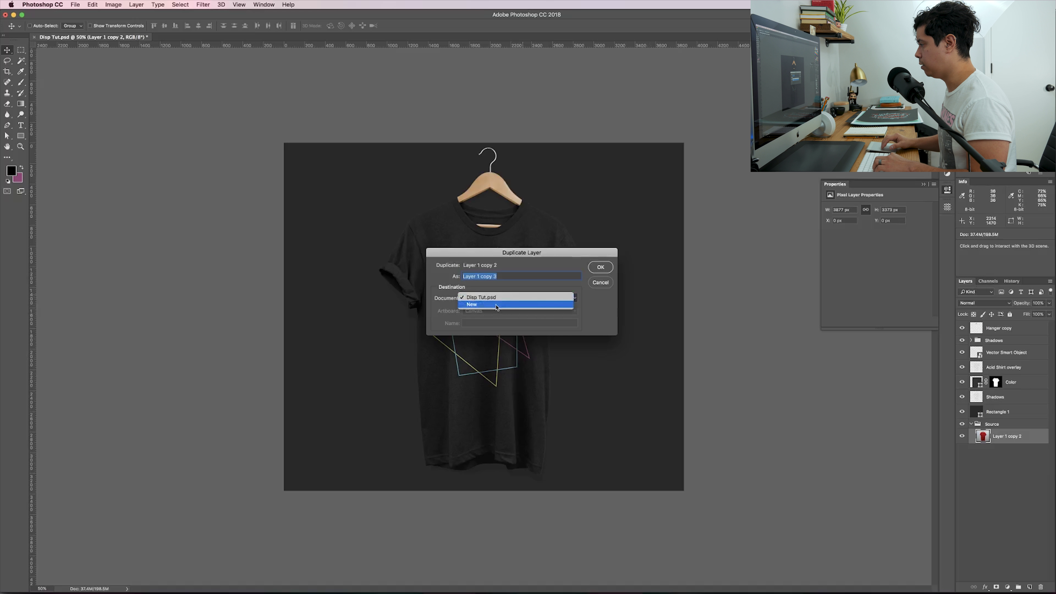
click(520, 304)
text(D)
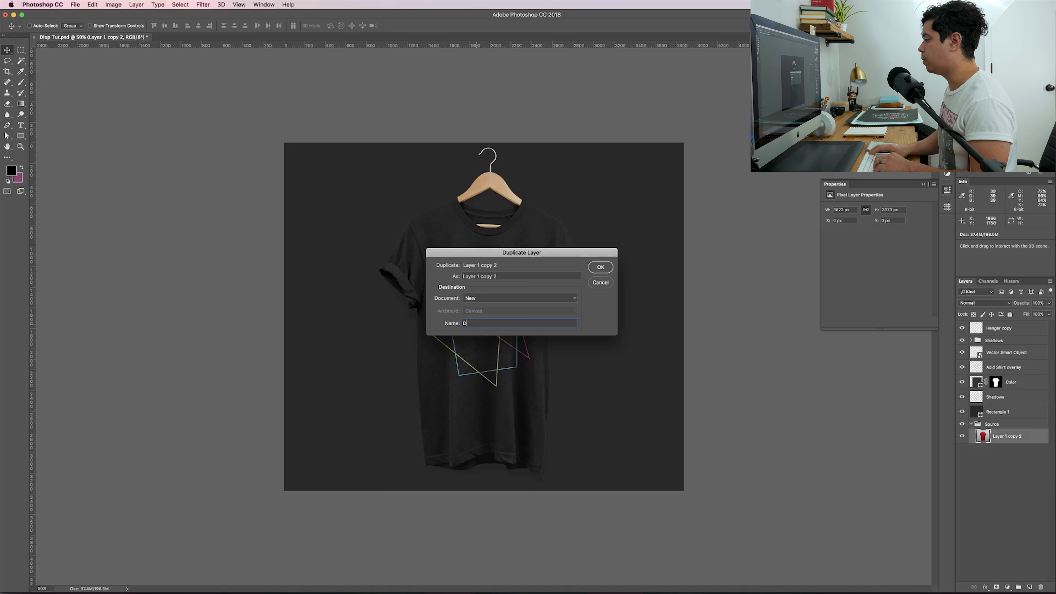
text(sispla)
text(lacement)
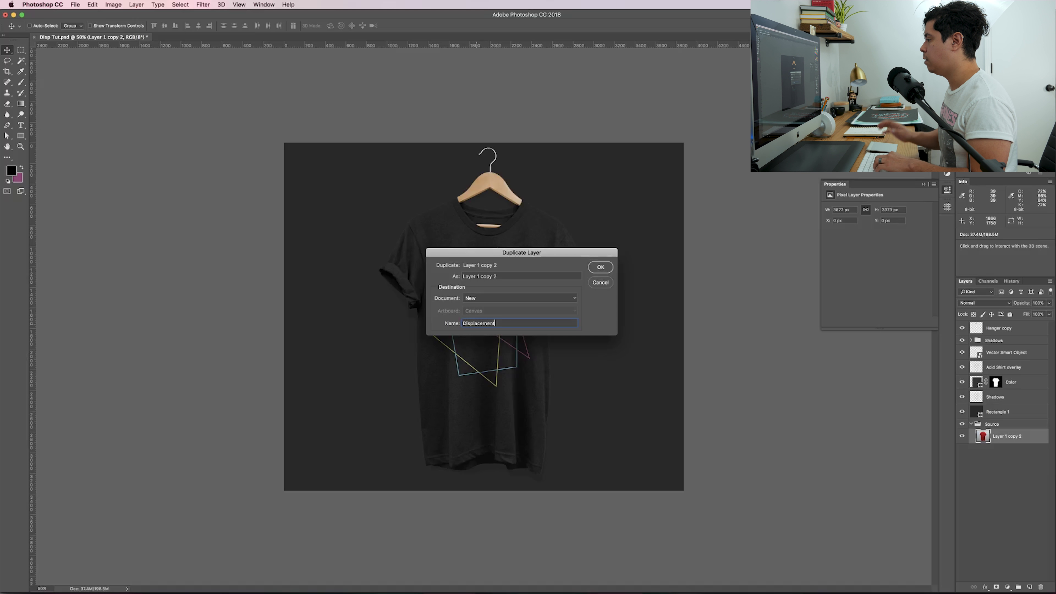
key(Return)
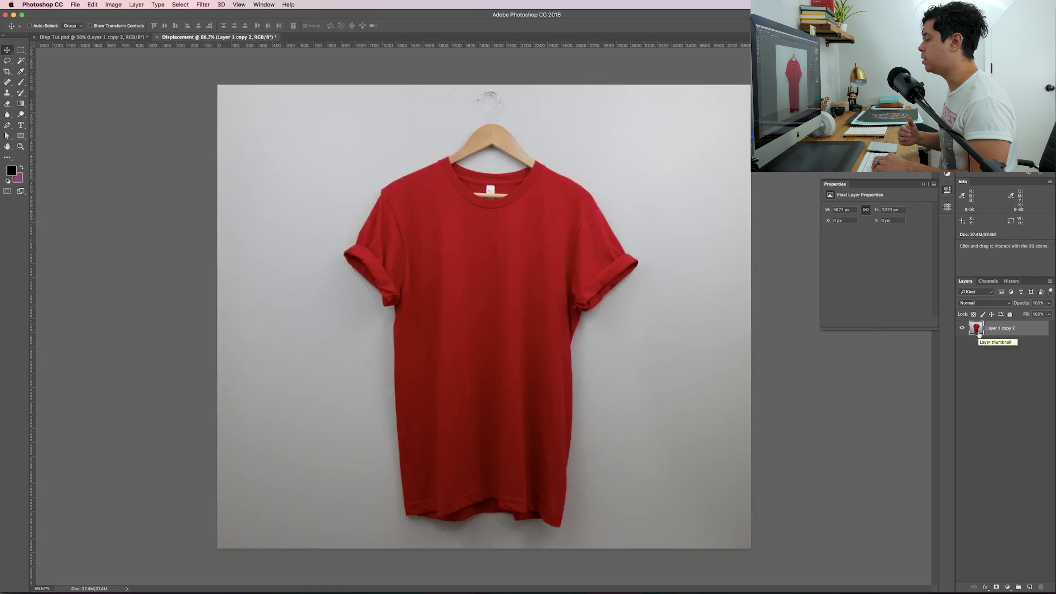
Desaturate the red shirt layer to grayscale with Cmd+Shift+U
key(super+shift+u)
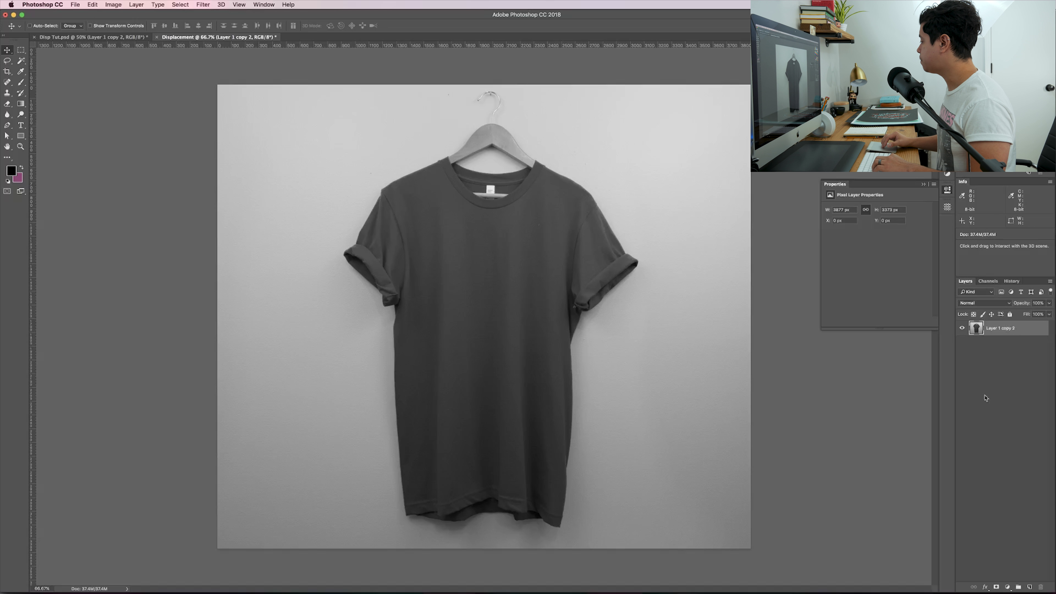
Add a Levels adjustment with the black point at 30 and white point at 185
click(1008, 587)
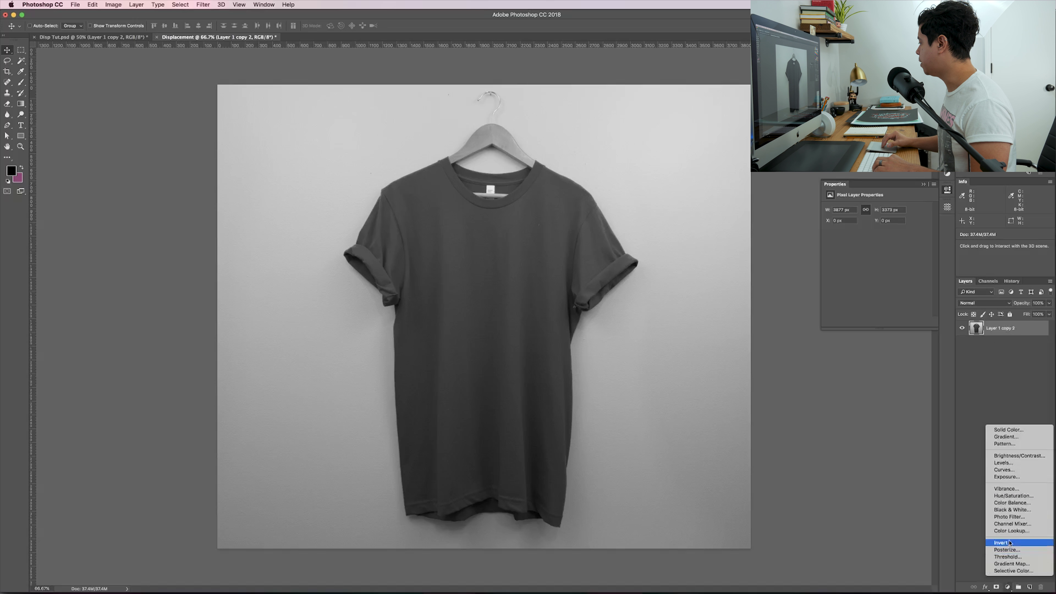
click(1009, 463)
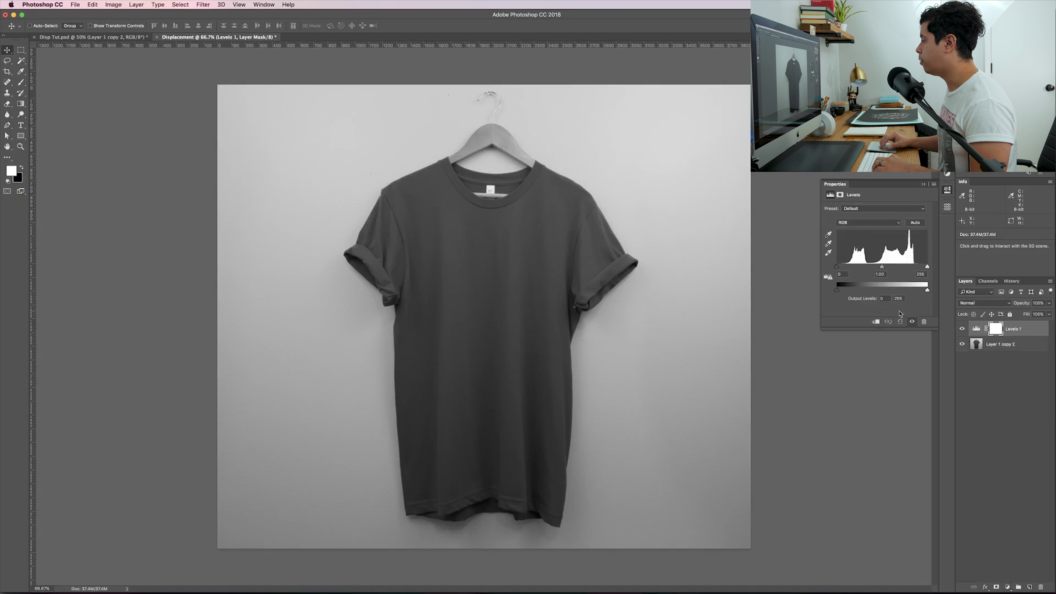
drag(927, 267, 906, 269)
mouse_move(837, 267)
mouse_down()
mouse_move(901, 269)
mouse_move(848, 268)
mouse_move(868, 268)
mouse_up()
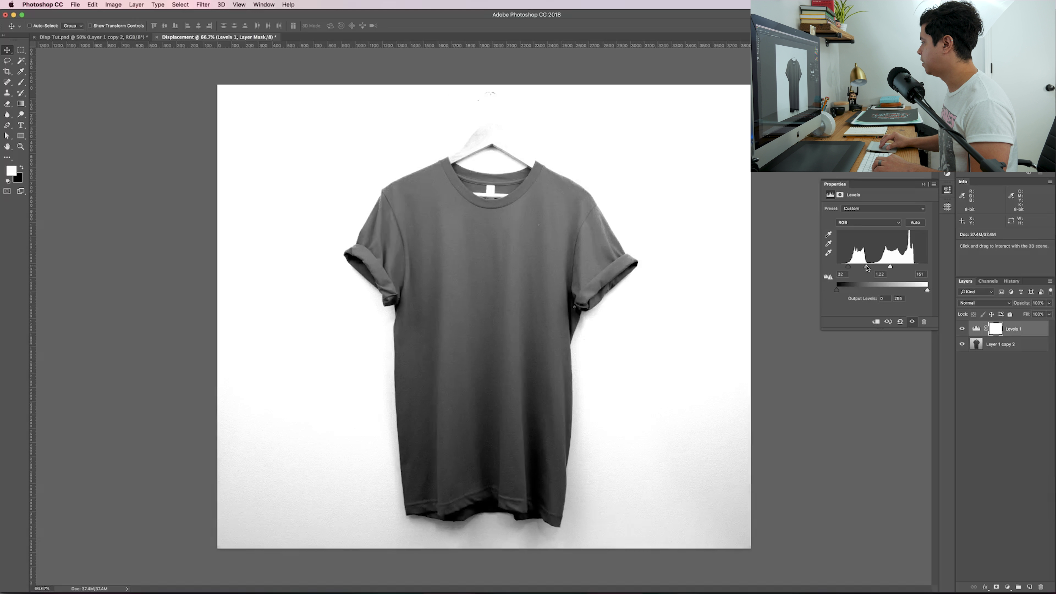
click(1008, 587)
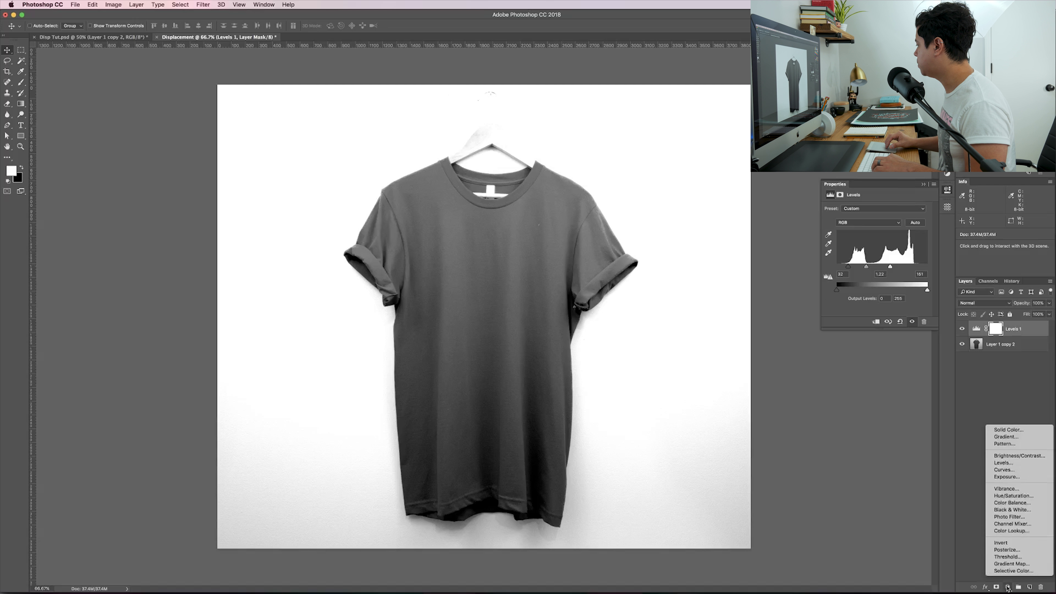
click(1020, 455)
click(1008, 587)
click(1005, 470)
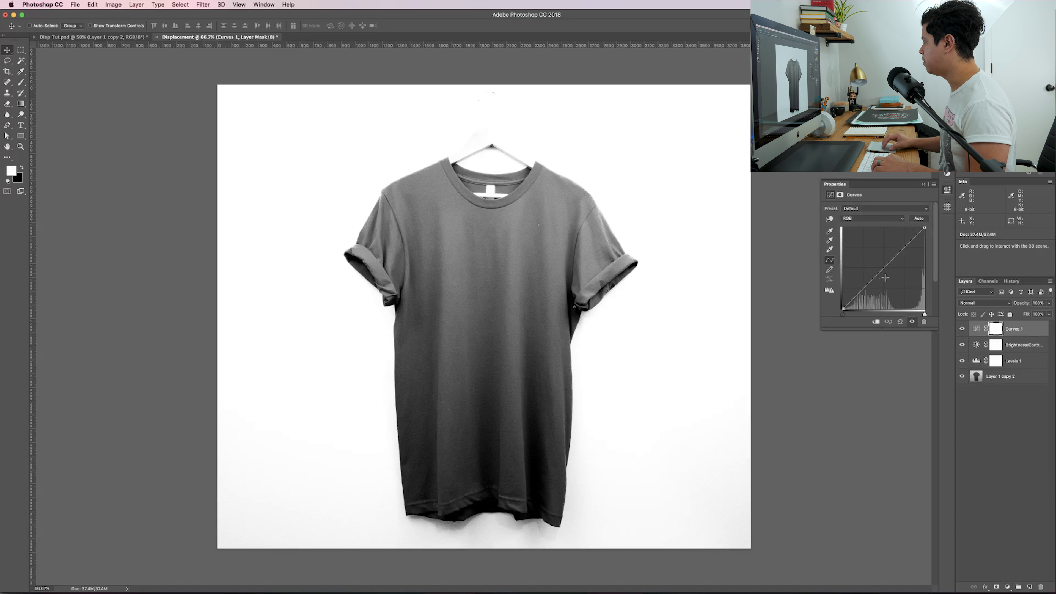
Pull the Curves line down to darken, then add a Brightness/Contrast layer with contrast 15
drag(865, 288, 867, 289)
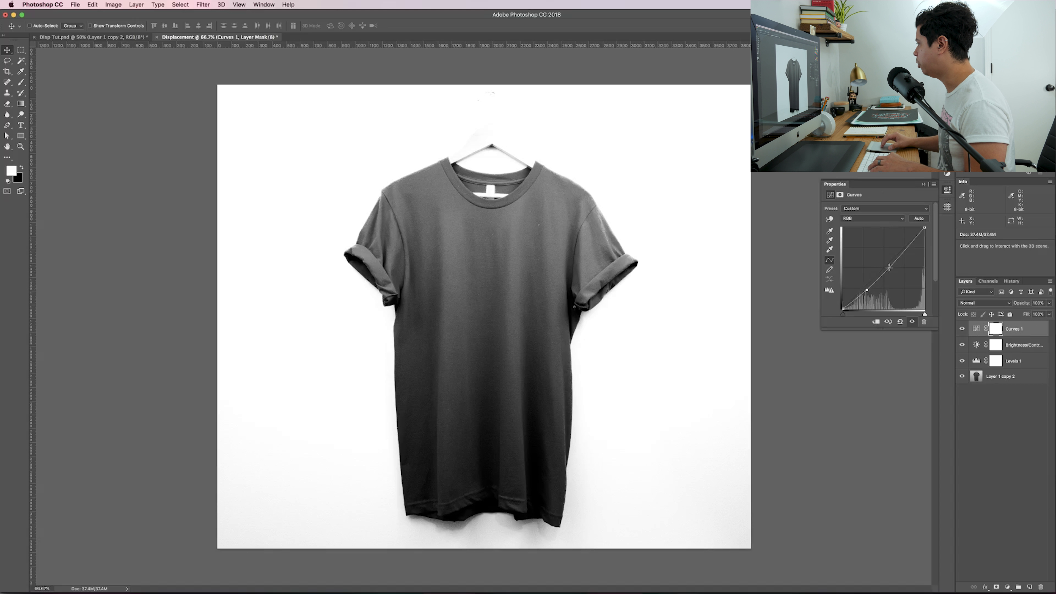
drag(902, 253, 906, 254)
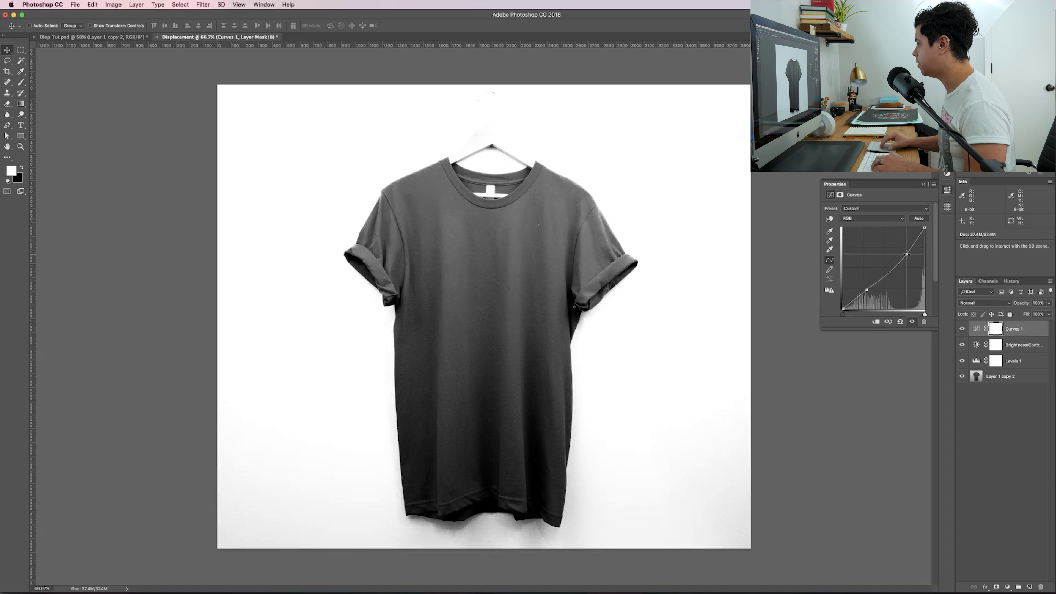
click(1008, 588)
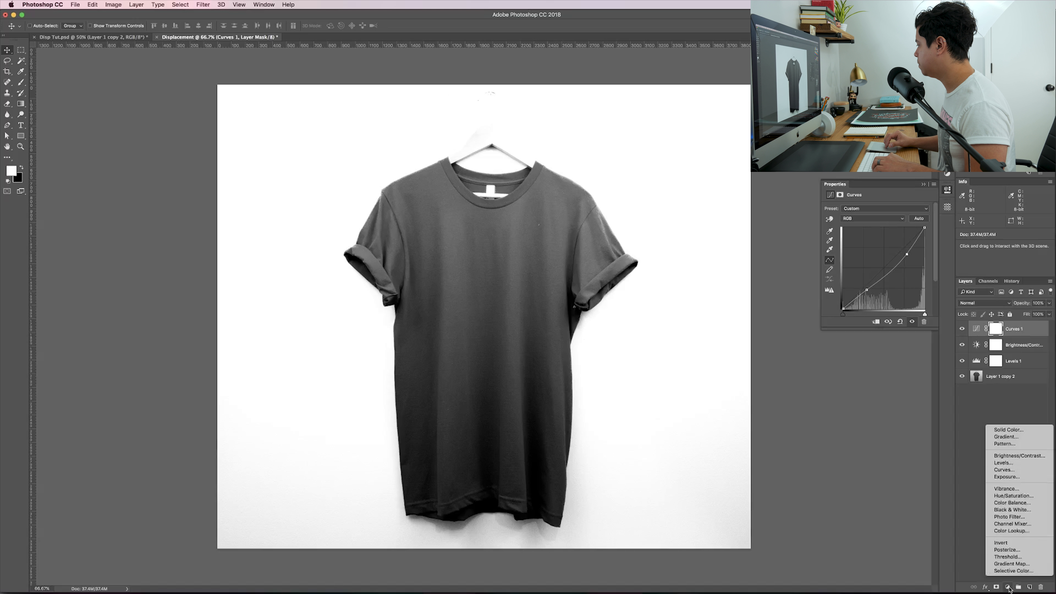
click(1019, 455)
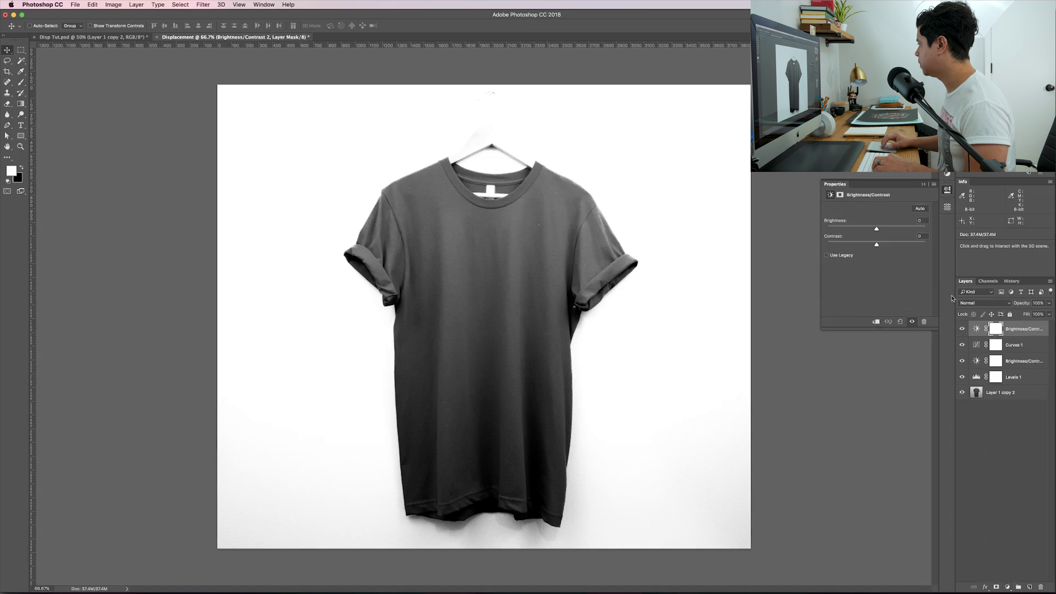
mouse_move(877, 245)
mouse_down()
mouse_move(888, 246)
mouse_move(887, 229)
mouse_up()
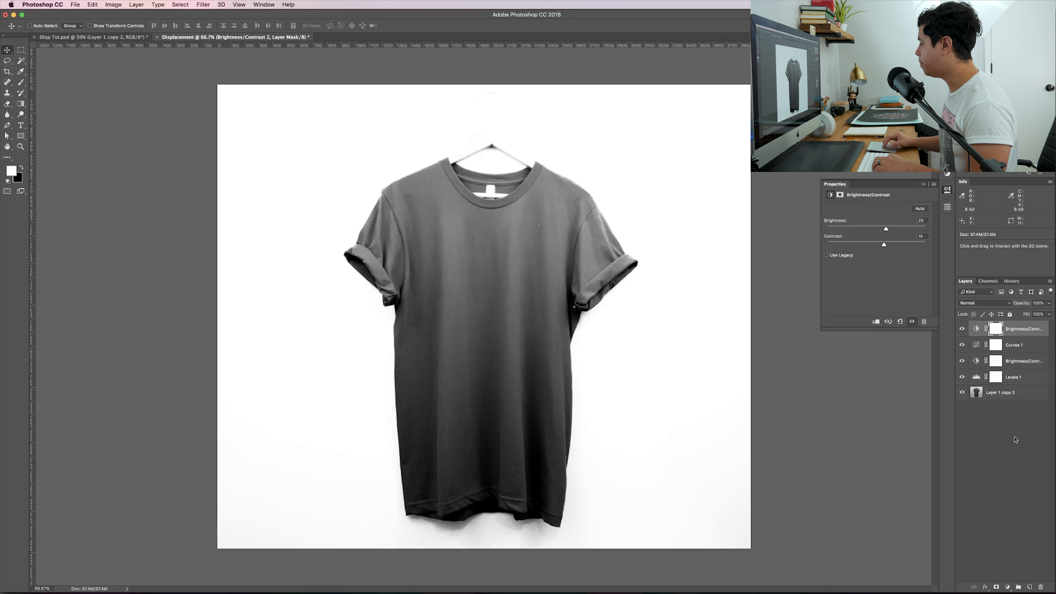
click(1009, 587)
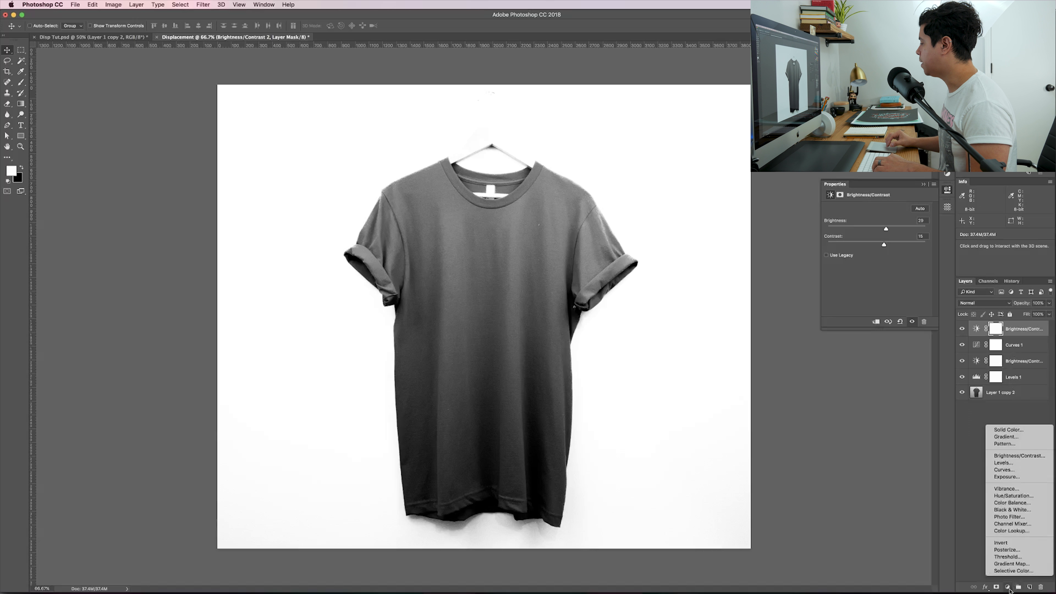
Add a Brightness/Contrast layer at brightness 150 and fill its mask black
click(1010, 456)
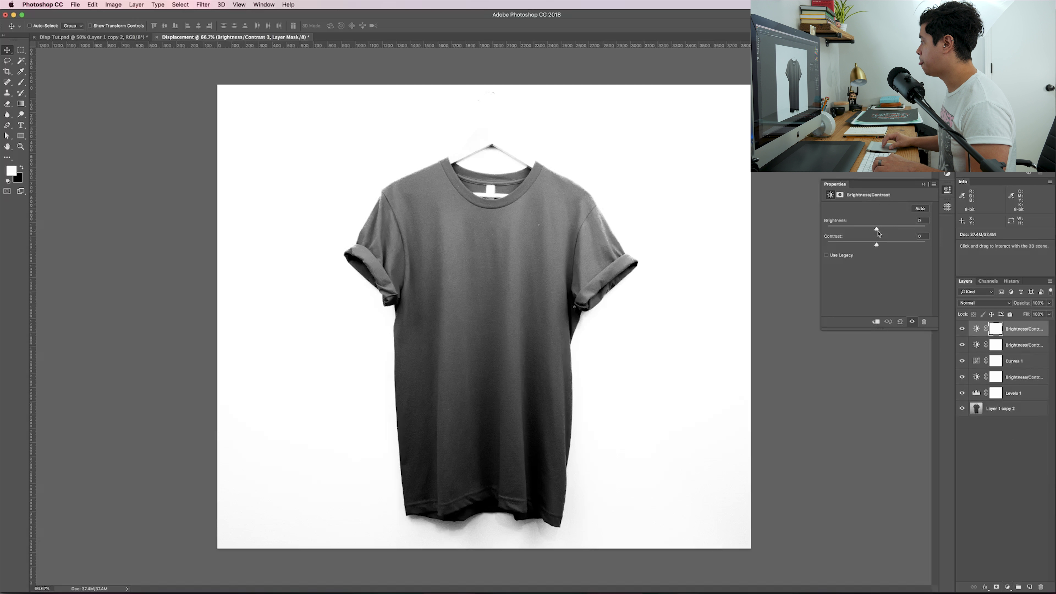
drag(878, 230, 951, 229)
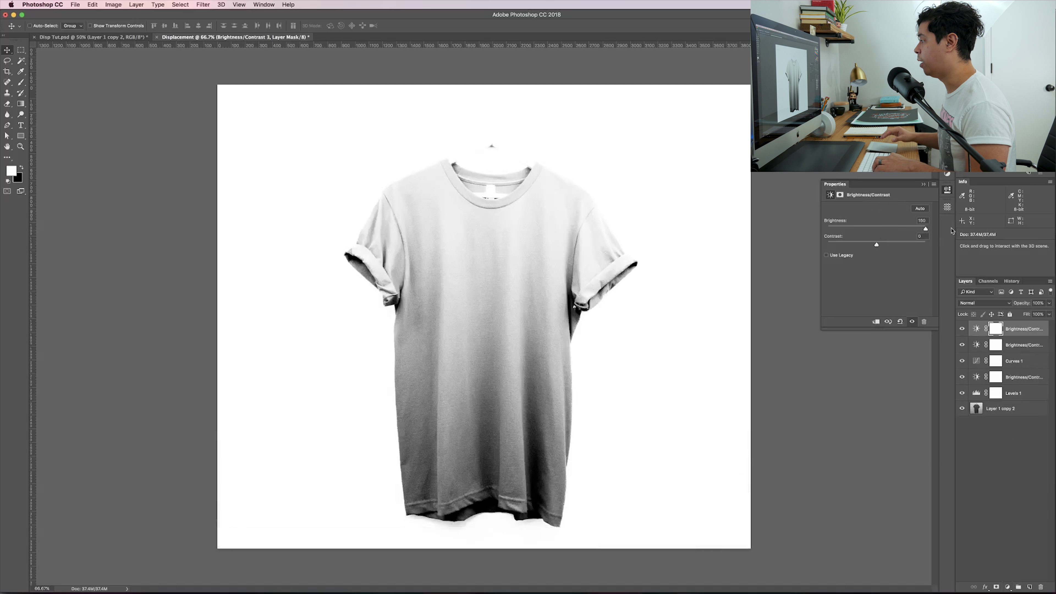
click(996, 329)
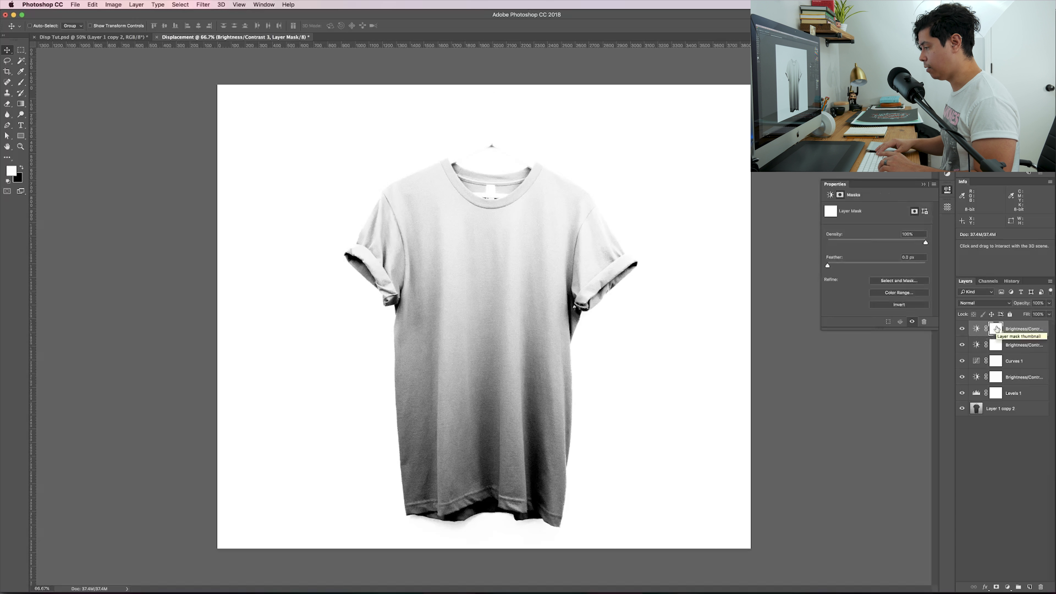
key(x)
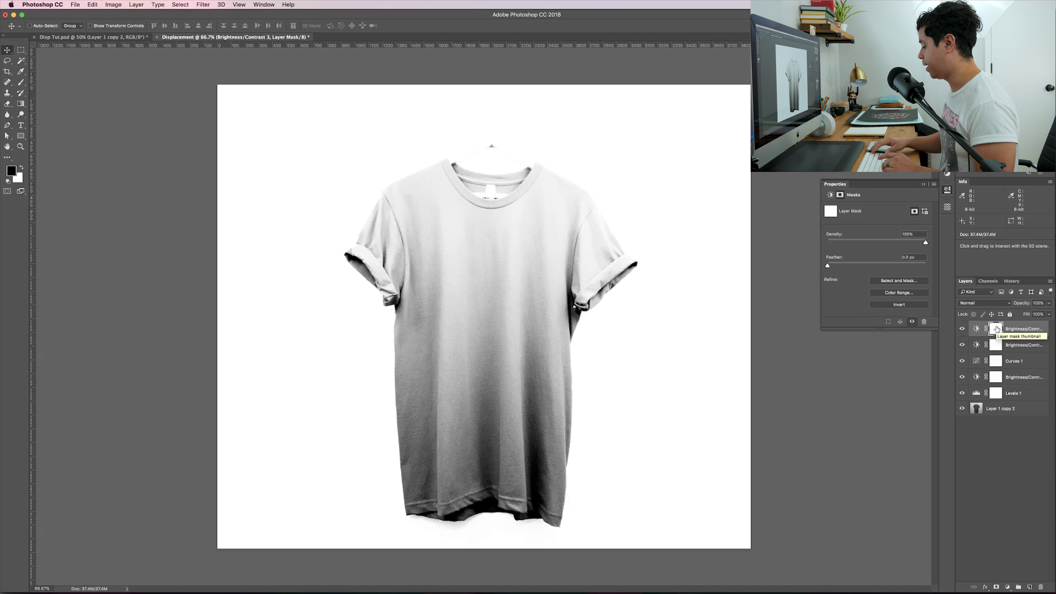
key(alt+BackSpace)
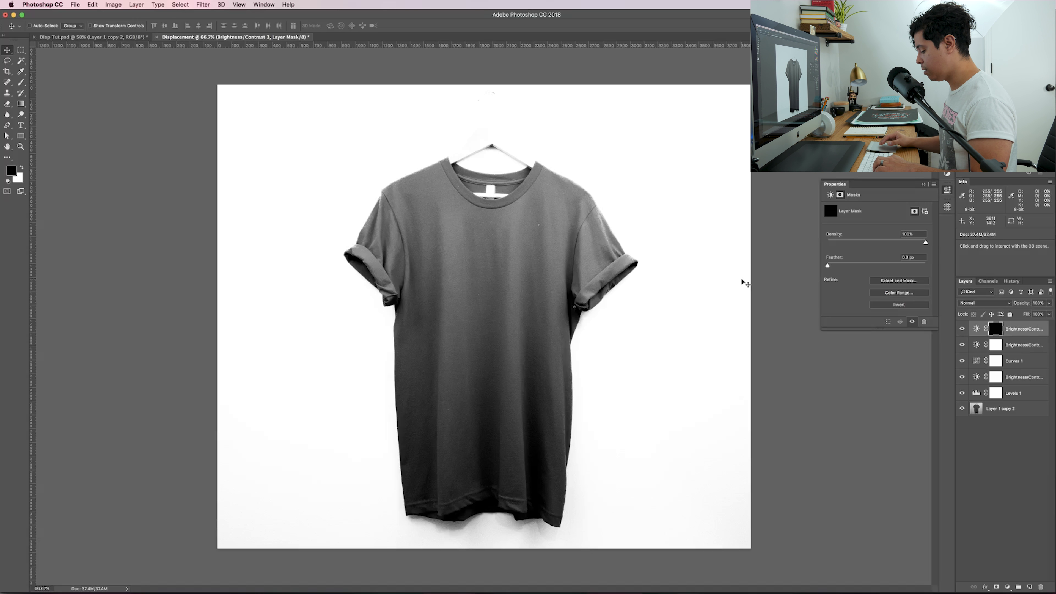
Set a large soft brush and paint the first white highlight streak on the mask, tidying its edge
key(b)
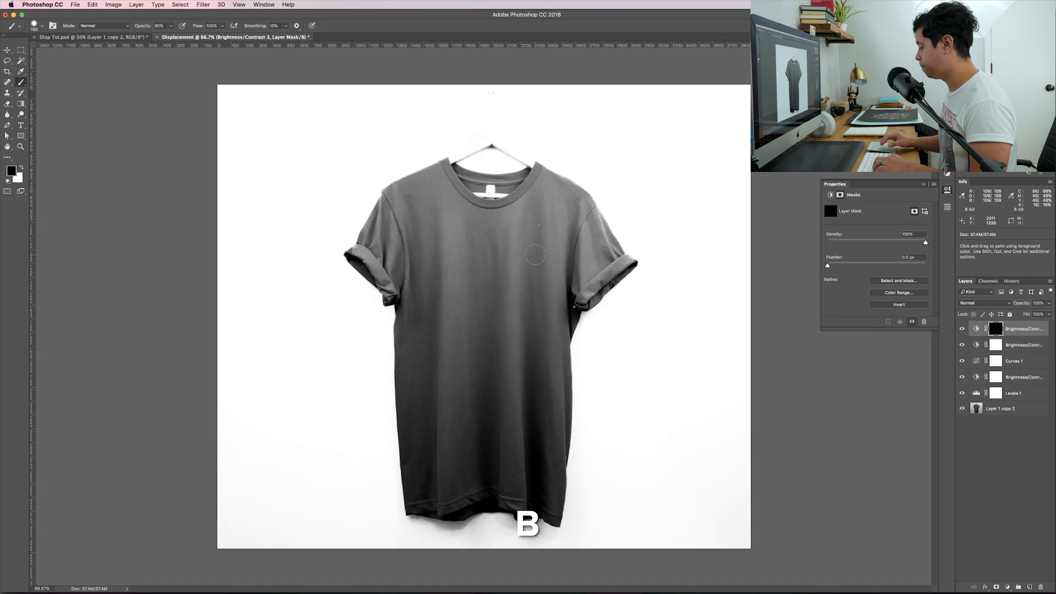
key(bracketright)
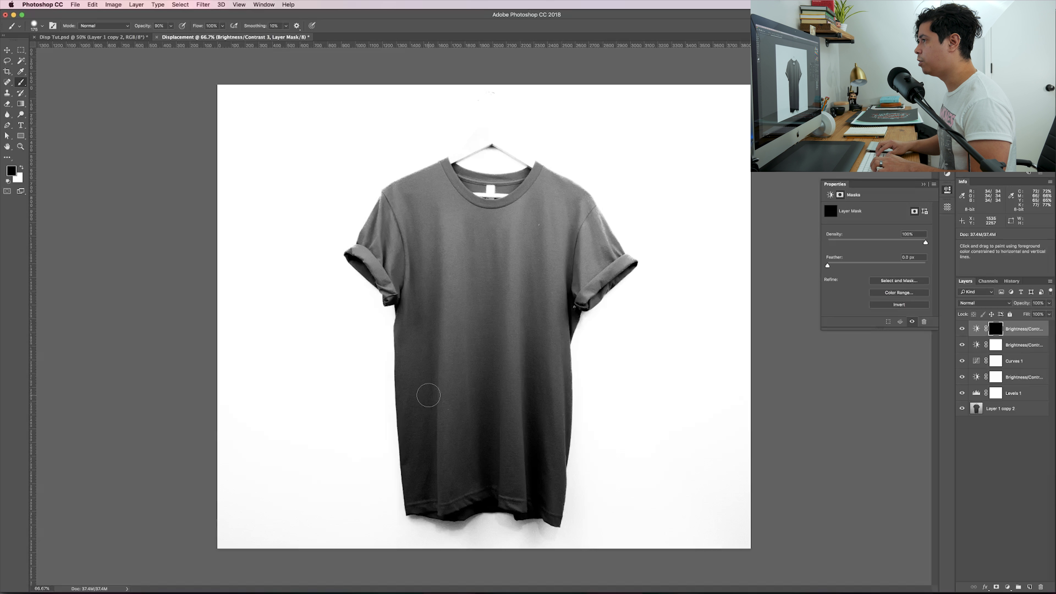
key(shift)
key(shift+bracketleft)
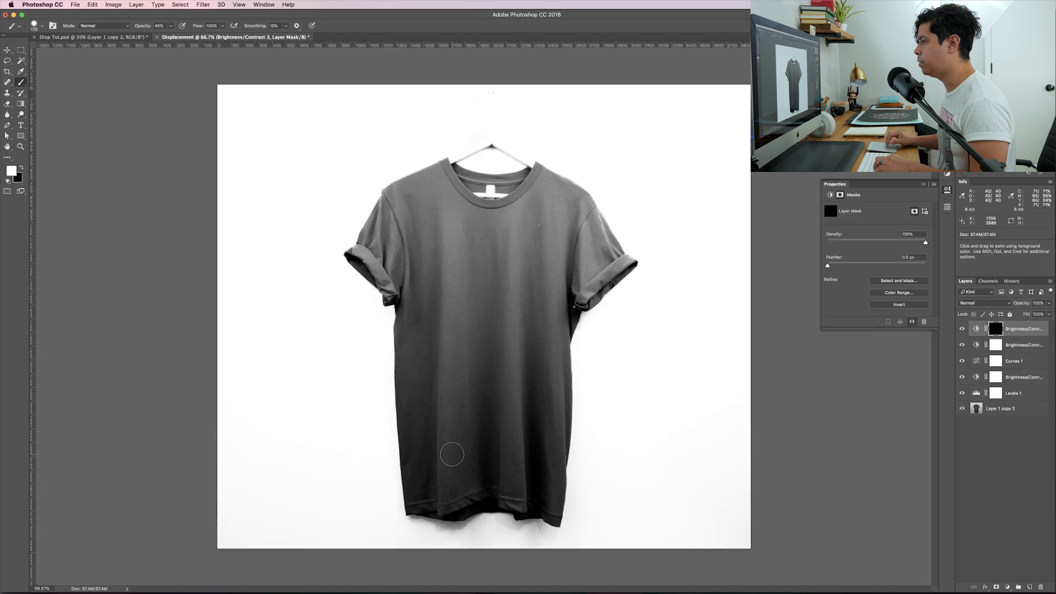
mouse_move(450, 494)
mouse_down()
mouse_move(449, 431)
mouse_move(449, 505)
mouse_move(462, 475)
mouse_move(469, 493)
mouse_move(463, 415)
mouse_up()
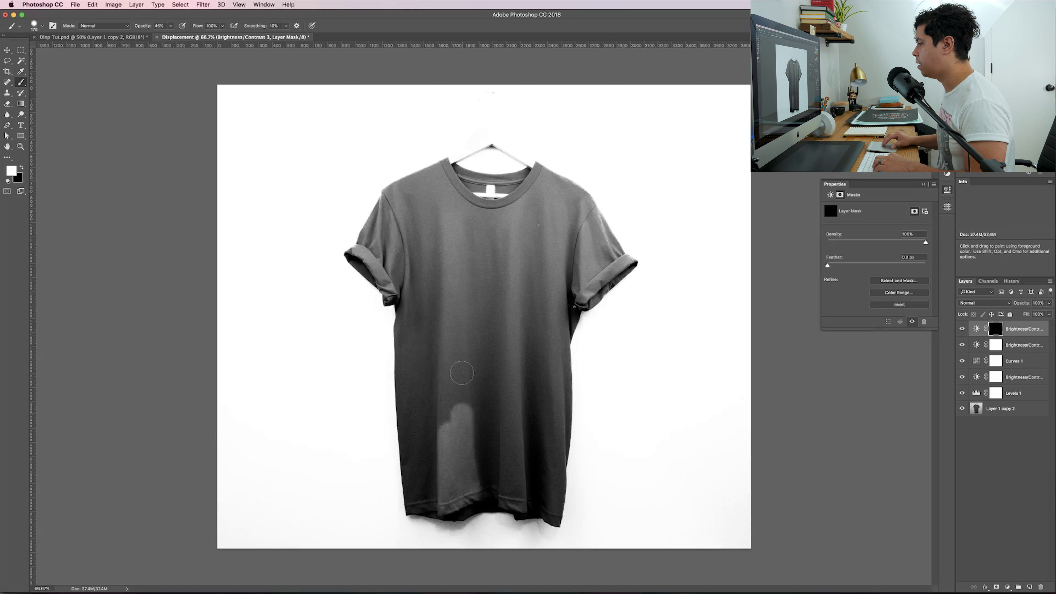
mouse_move(461, 373)
mouse_down()
mouse_move(457, 241)
mouse_move(445, 440)
mouse_up()
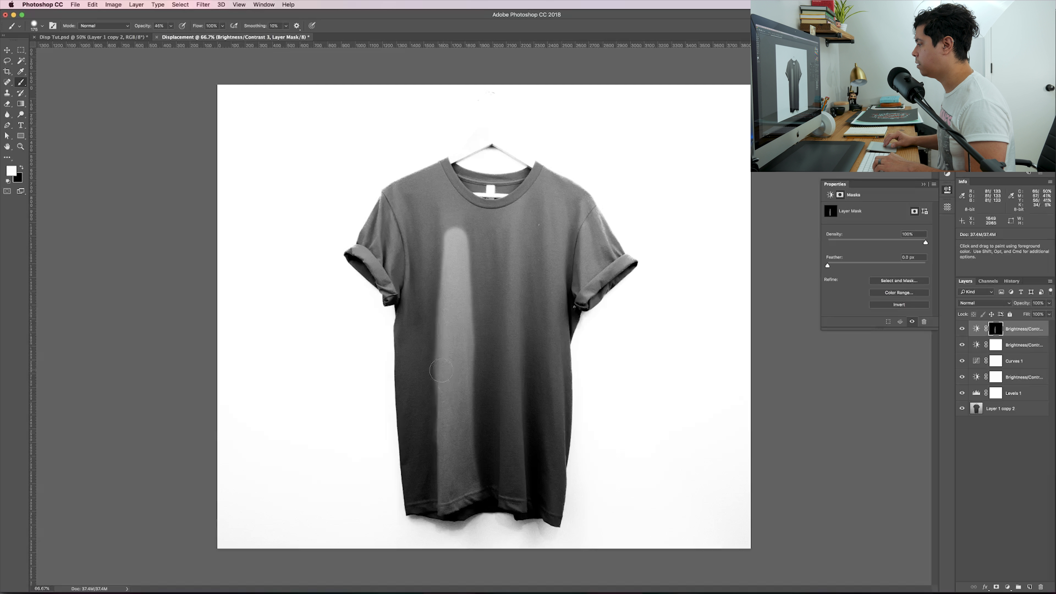
key(x)
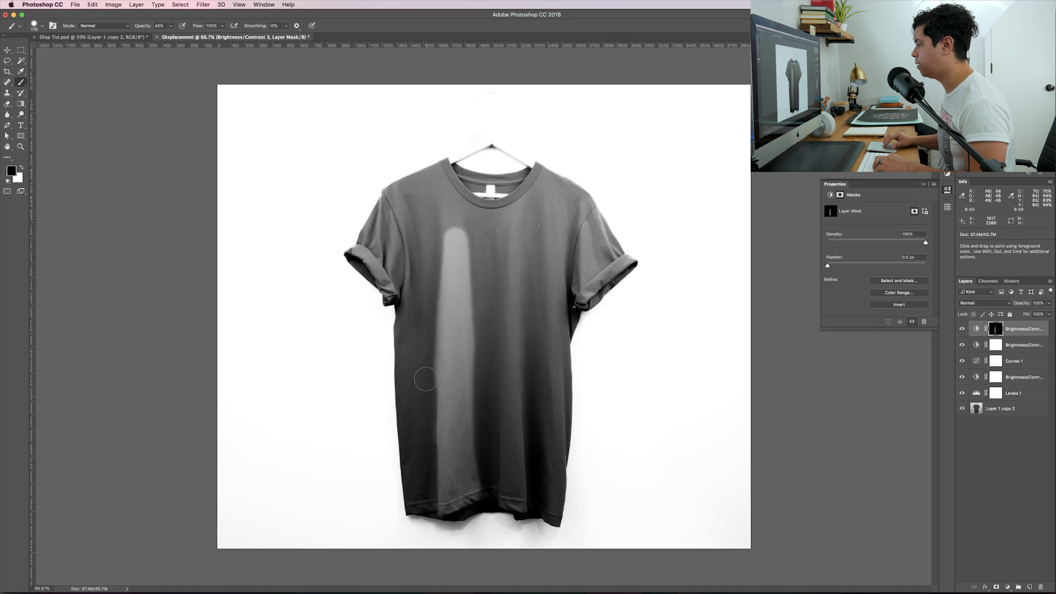
drag(426, 379, 425, 343)
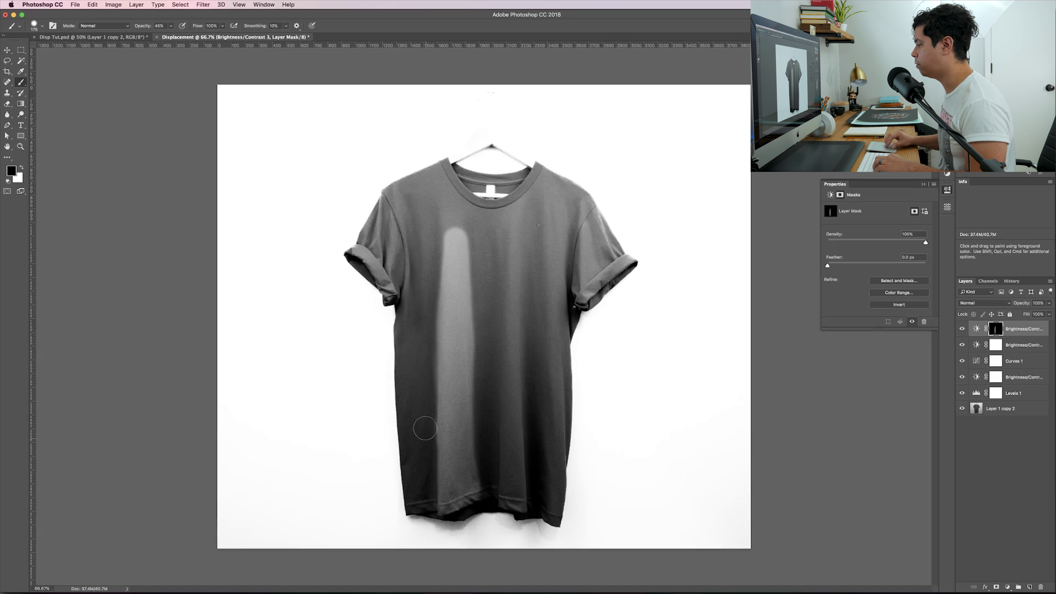
drag(428, 343, 428, 324)
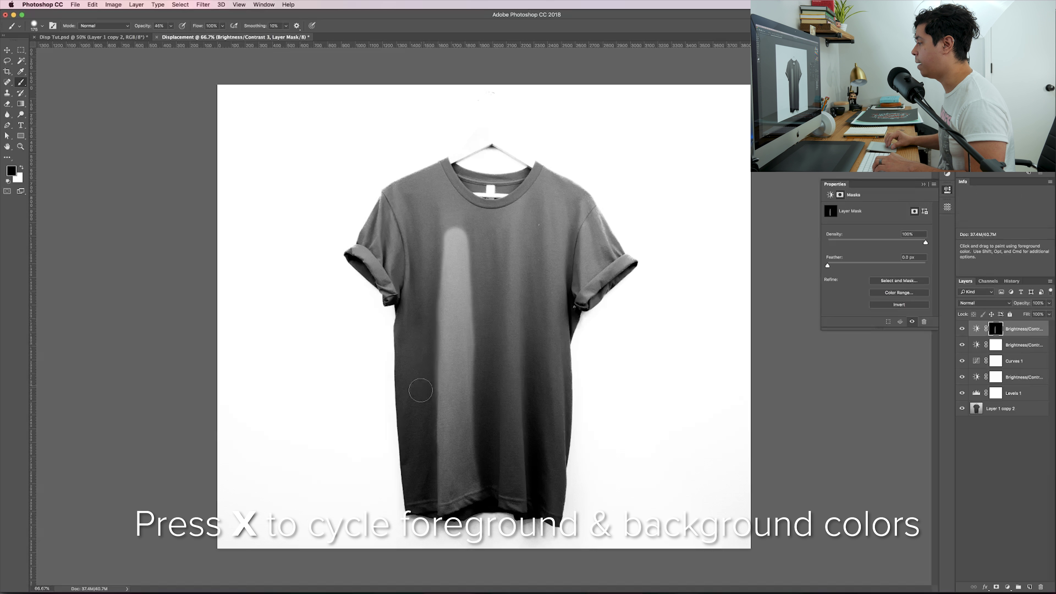
key(x)
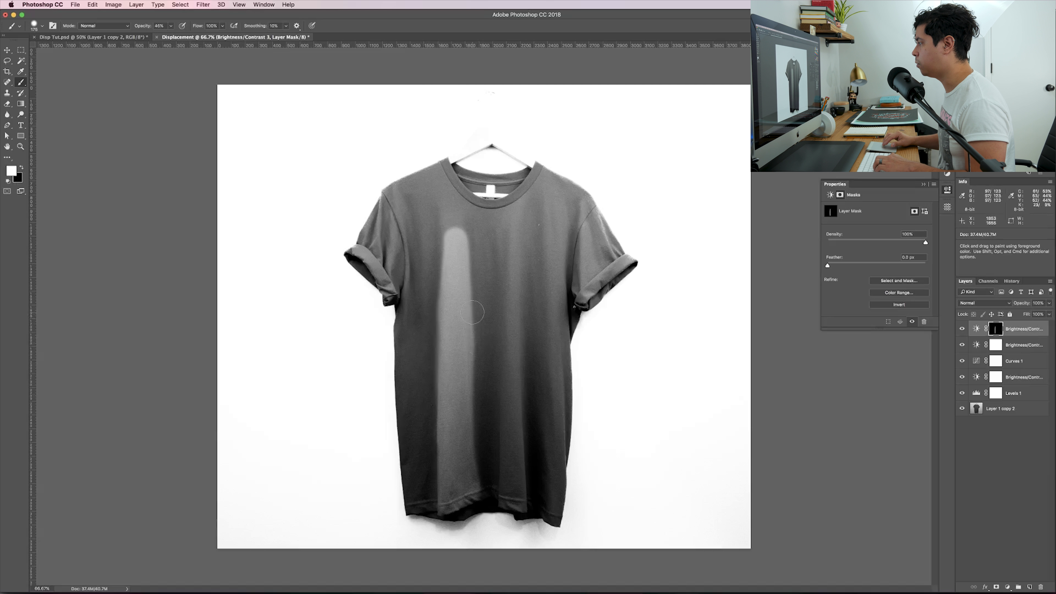
mouse_move(455, 419)
mouse_down()
mouse_move(465, 491)
mouse_move(463, 266)
mouse_move(448, 326)
mouse_move(455, 508)
mouse_up()
Paint the second and third vertical highlight streaks and a stroke along the shirt's left edge
mouse_move(517, 488)
mouse_down()
mouse_move(514, 468)
mouse_move(517, 506)
mouse_move(514, 419)
mouse_move(511, 428)
mouse_up()
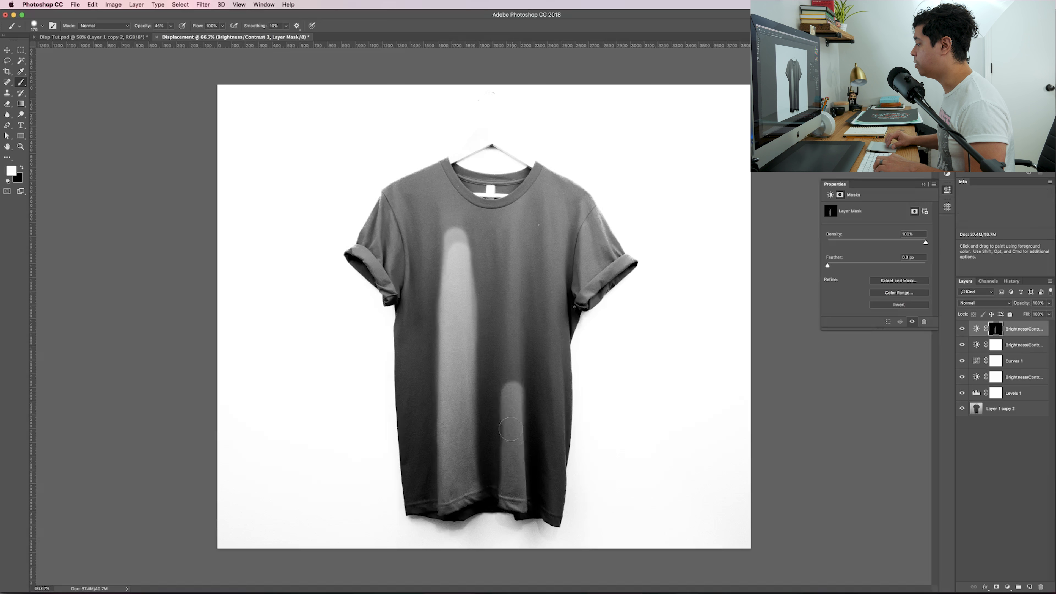
drag(511, 385, 513, 275)
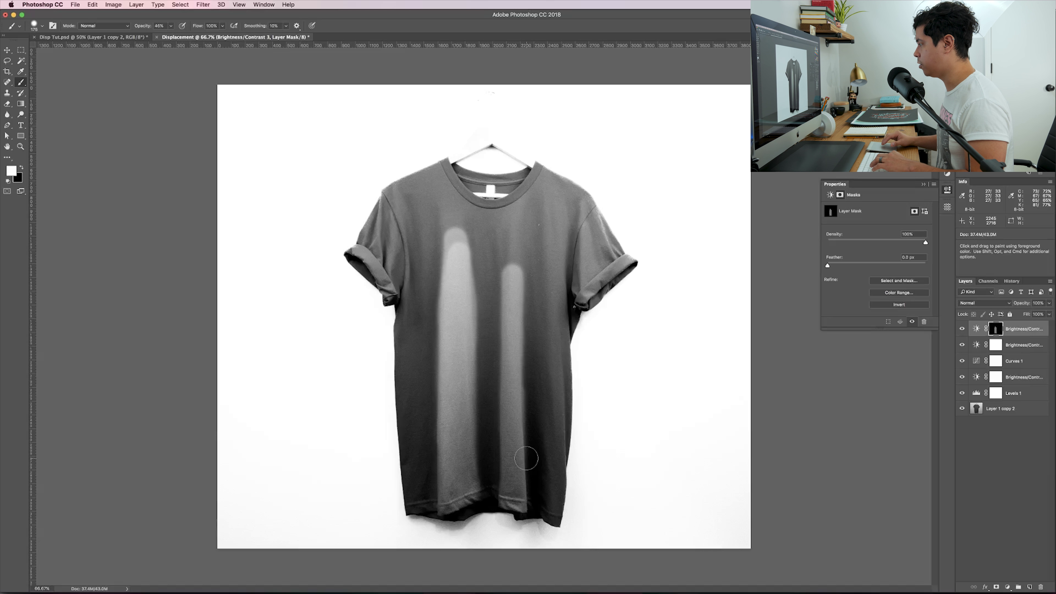
mouse_move(557, 478)
mouse_down()
mouse_move(562, 515)
mouse_move(553, 273)
mouse_move(560, 385)
mouse_up()
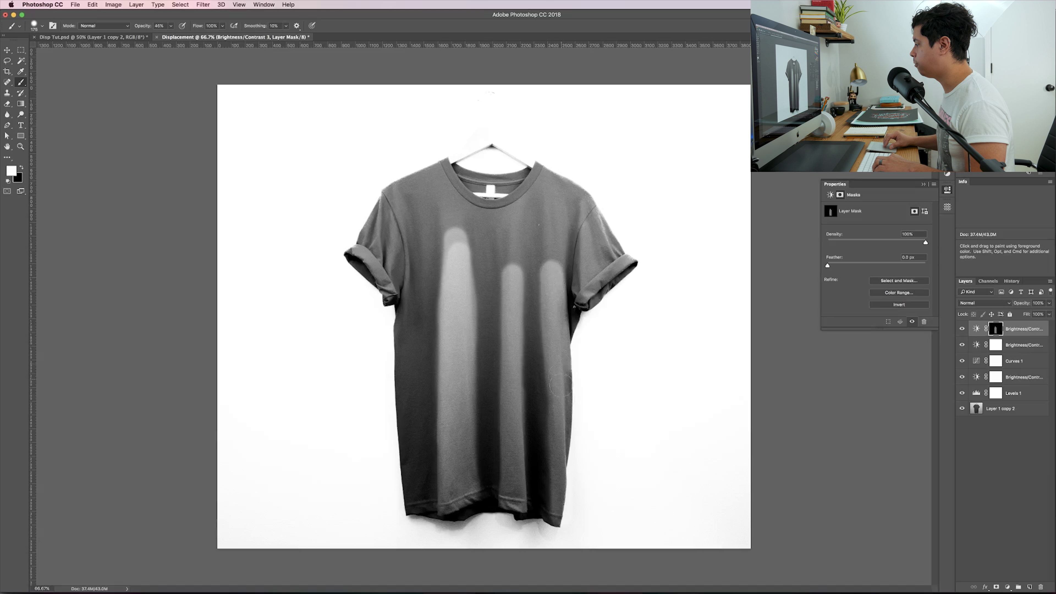
drag(566, 458, 566, 459)
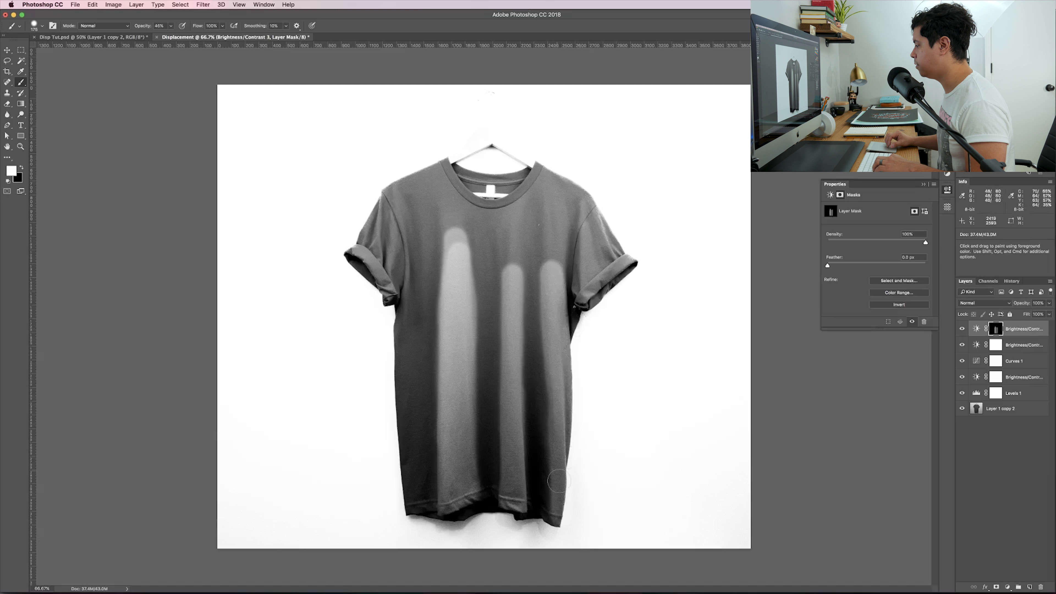
drag(567, 524, 561, 379)
drag(382, 333, 397, 530)
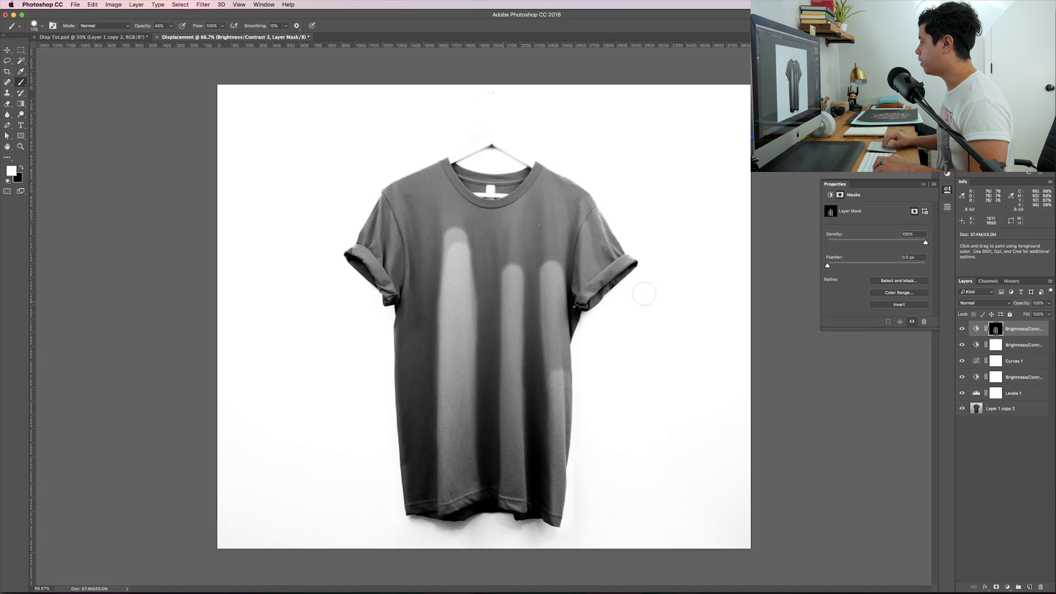
Add a fourth Brightness/Contrast layer at brightness -150 with a black-filled mask and a 200 brush
click(1009, 586)
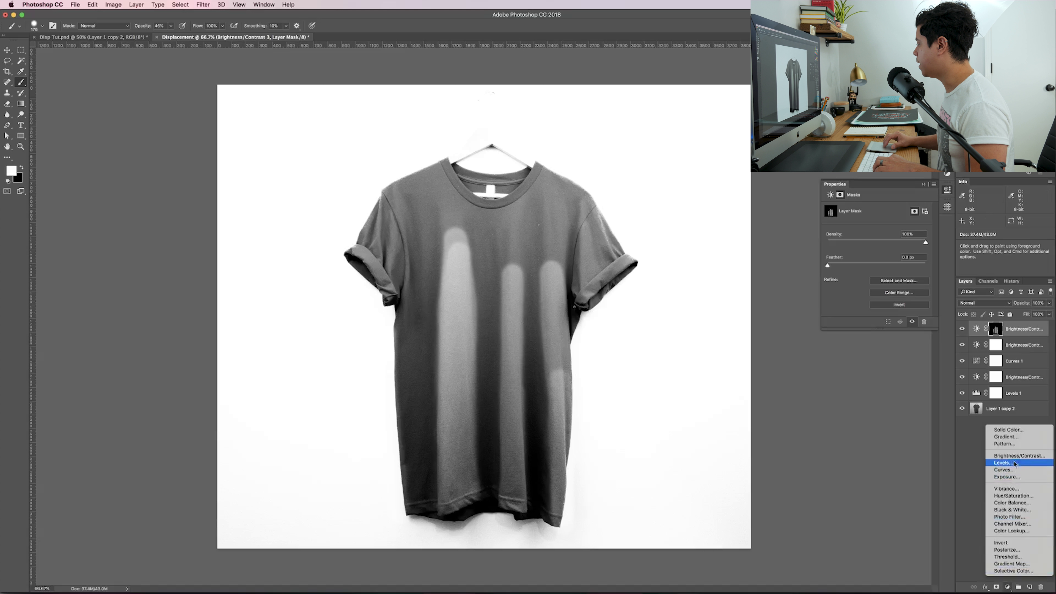
click(1015, 460)
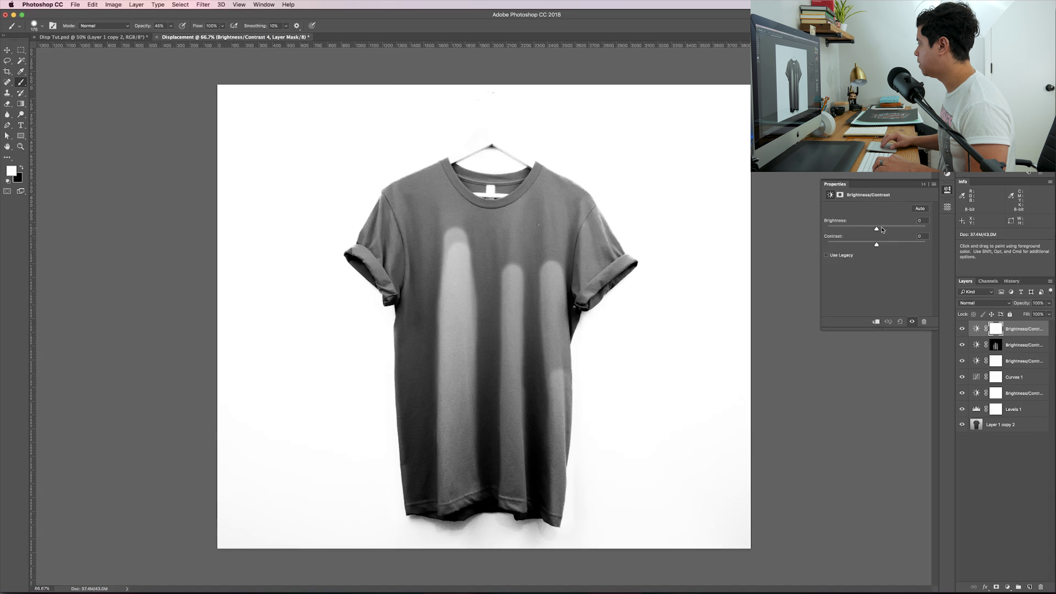
drag(870, 230, 828, 229)
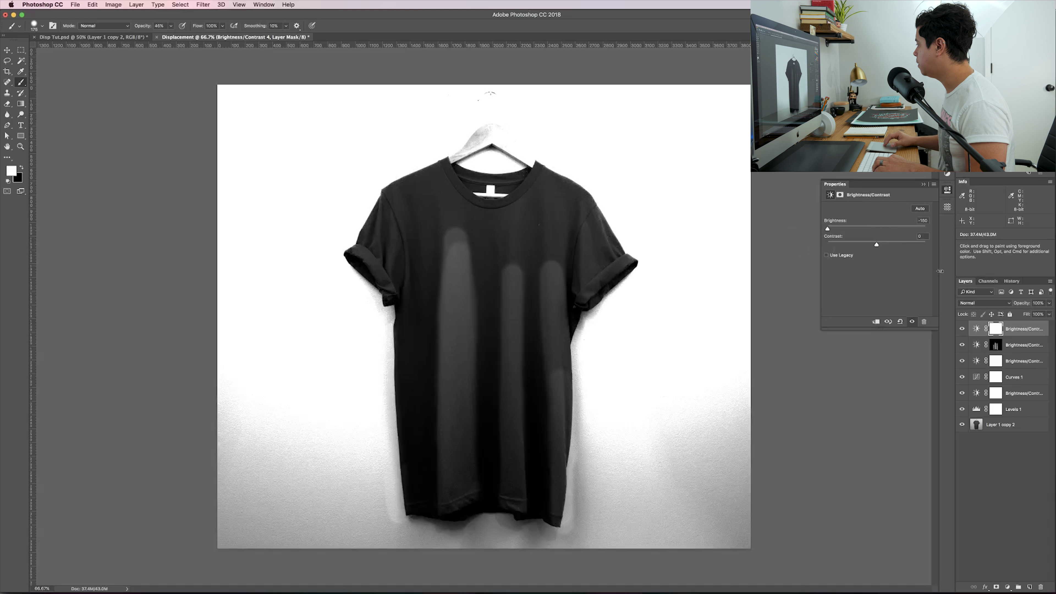
click(995, 330)
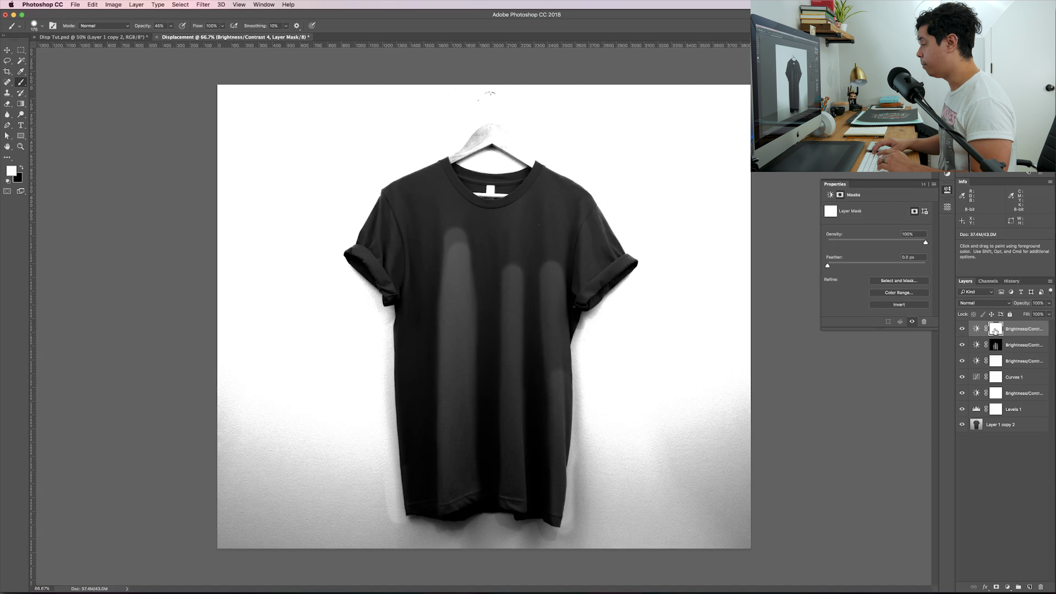
key(x)
key(alt+BackSpace)
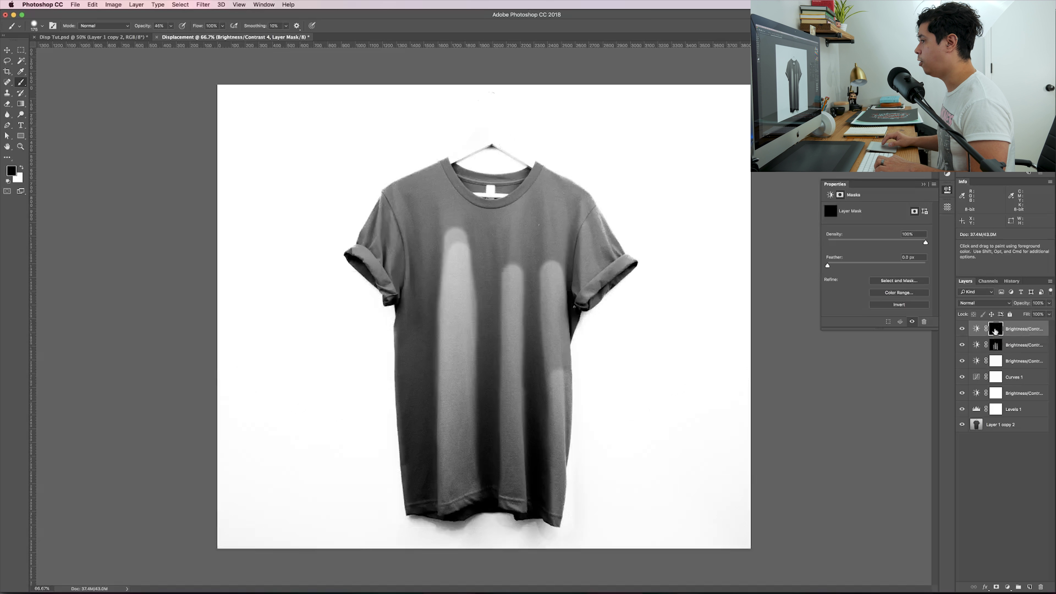
key(x)
key(bracketright)
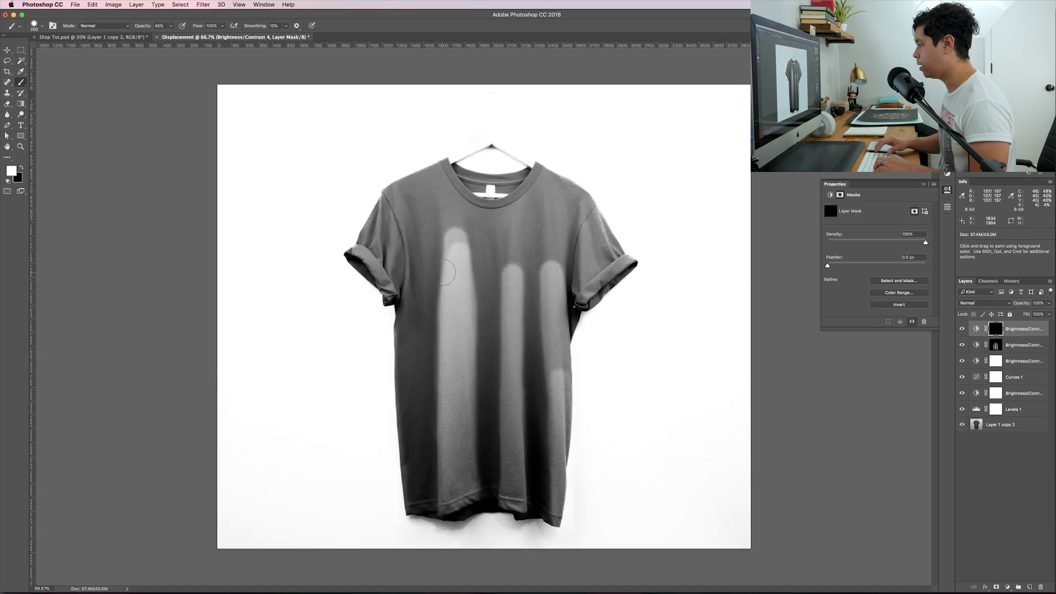
Paint shadow folds at 31% opacity between the highlight streaks and along the shirt's edges
mouse_move(417, 499)
mouse_down()
mouse_move(408, 443)
mouse_move(424, 508)
mouse_move(418, 318)
mouse_move(421, 455)
mouse_move(405, 326)
mouse_move(414, 306)
mouse_move(423, 456)
mouse_move(415, 314)
mouse_move(419, 302)
mouse_move(421, 333)
mouse_move(431, 252)
mouse_move(412, 295)
mouse_up()
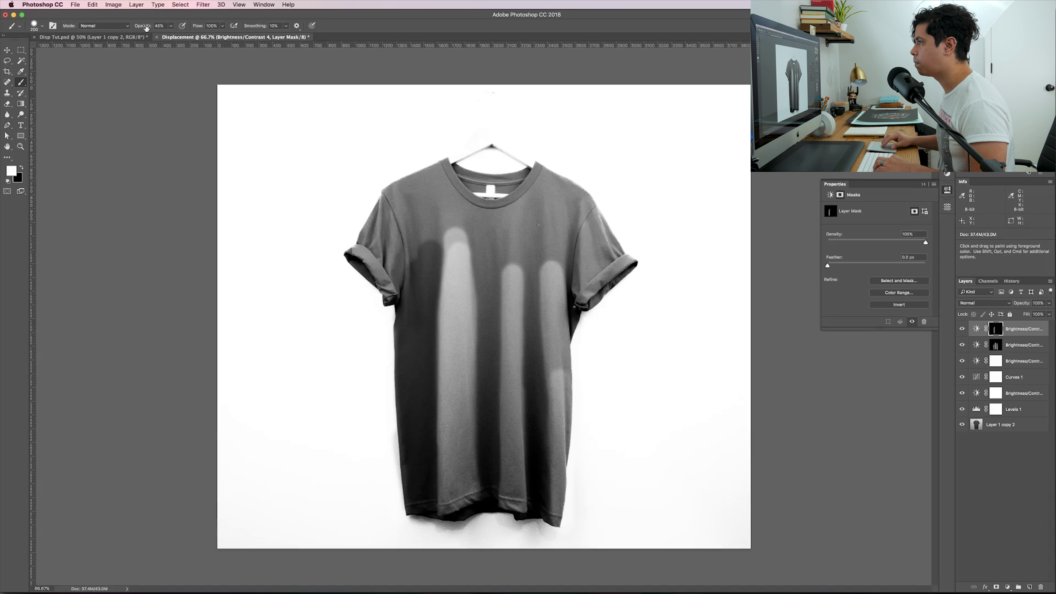
drag(146, 28, 139, 28)
key(bracketleft)
key(bracketleft)
mouse_move(483, 400)
mouse_down()
mouse_move(481, 266)
mouse_move(487, 415)
mouse_up()
drag(489, 462, 495, 265)
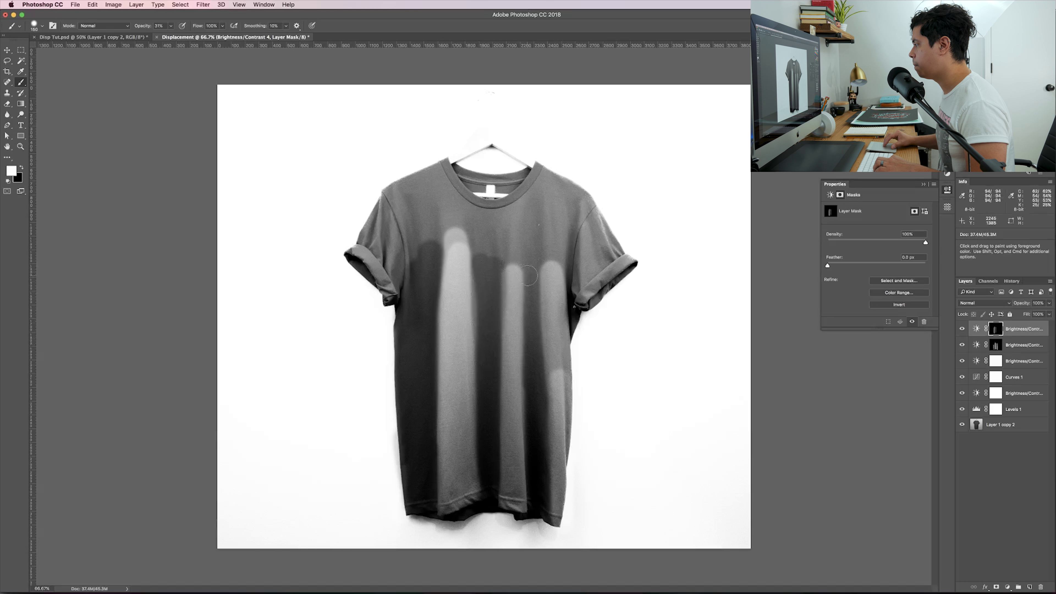
drag(527, 275, 543, 507)
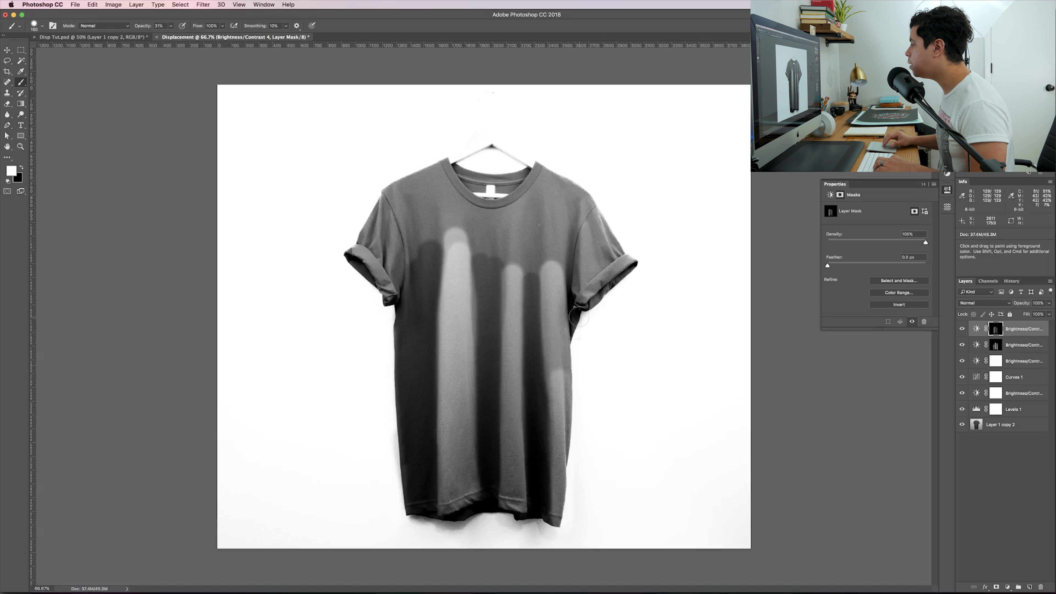
mouse_move(576, 456)
mouse_down()
mouse_move(570, 340)
mouse_move(577, 426)
mouse_move(577, 347)
mouse_up()
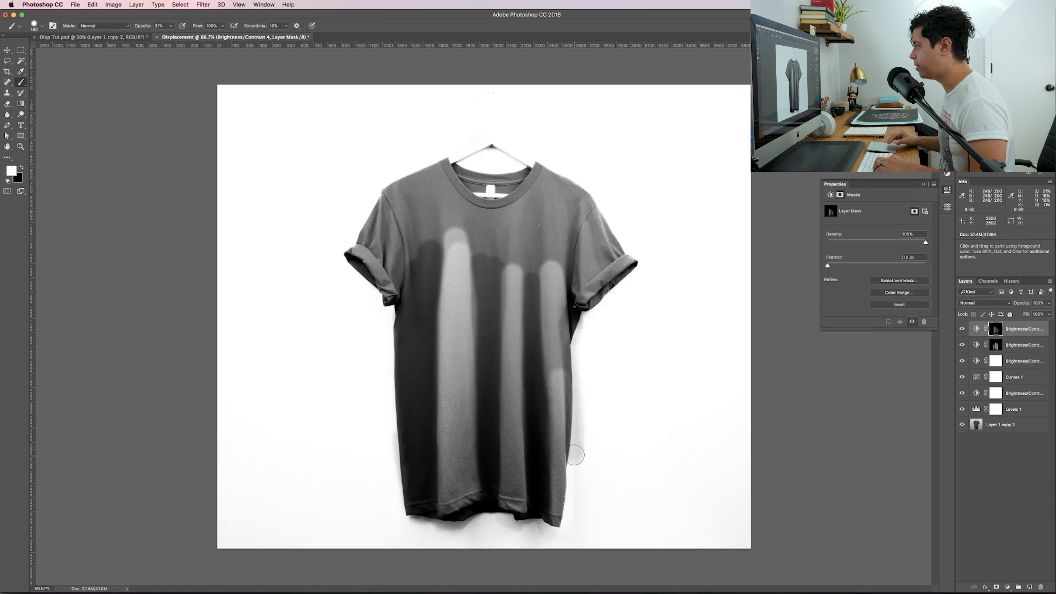
drag(577, 447, 562, 312)
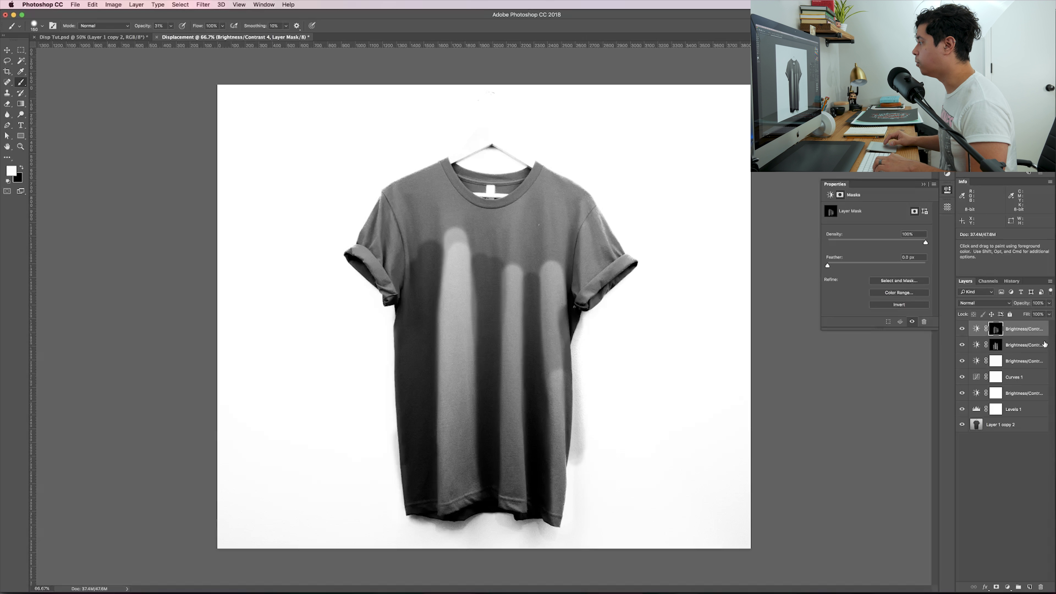
Save the map as Displacement.psd and return to the Disp Tut.psd mockup
key(super+s)
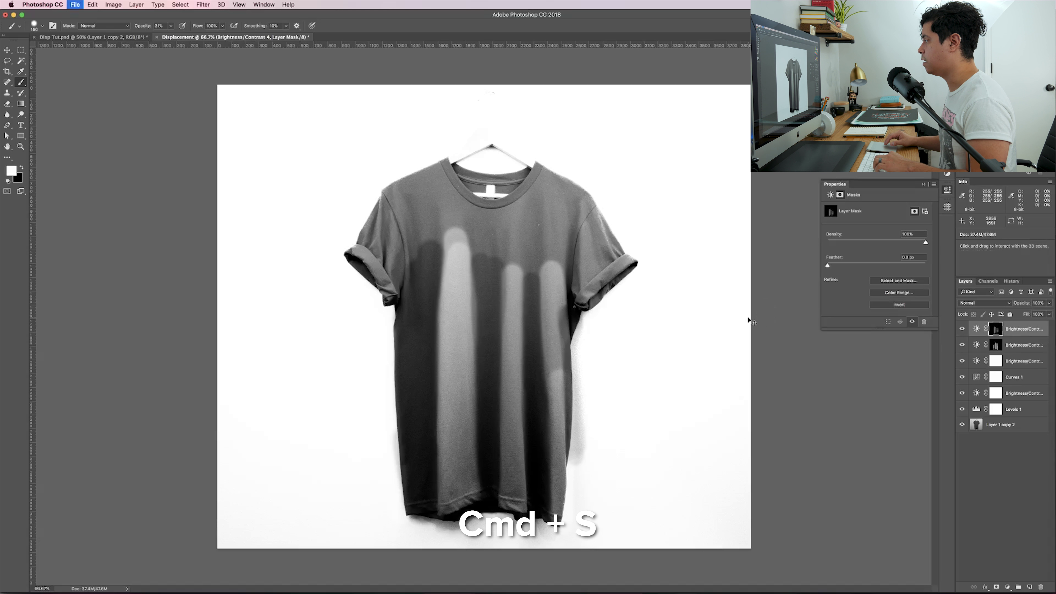
key(Return)
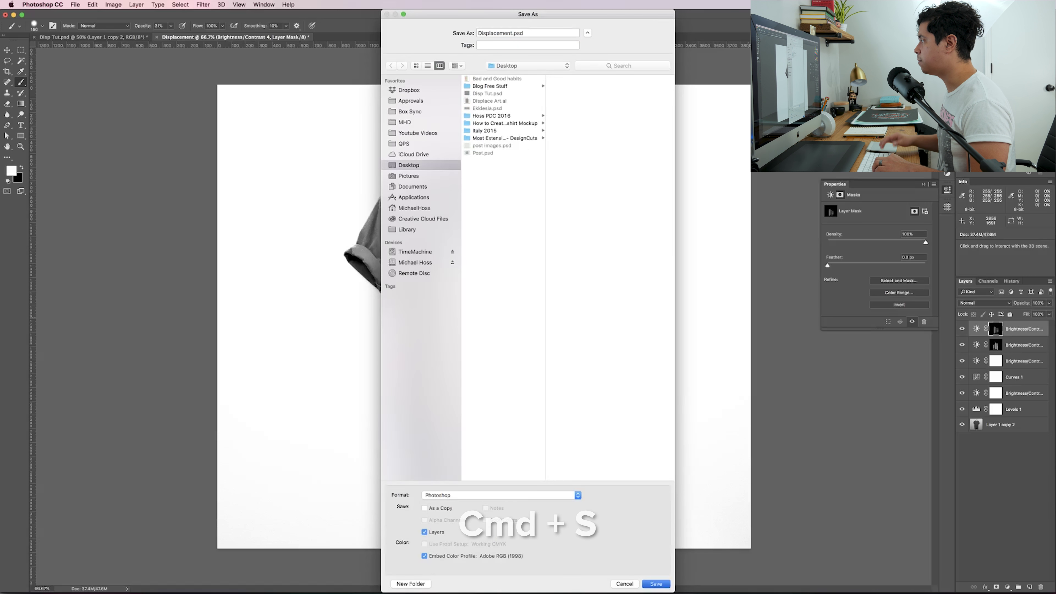
key(super+grave)
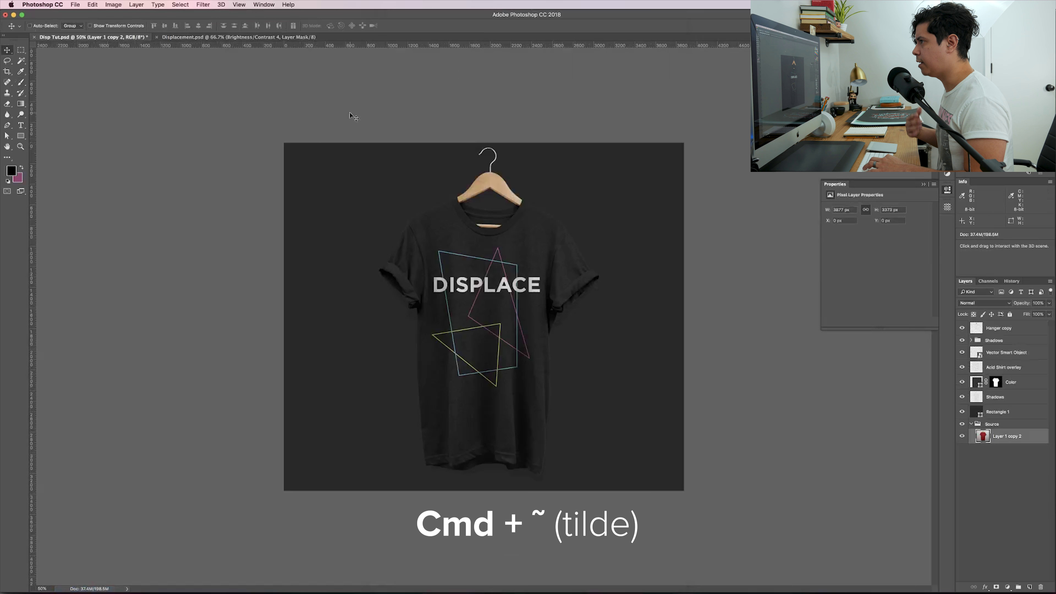
key(super+grave)
key(super+grave)
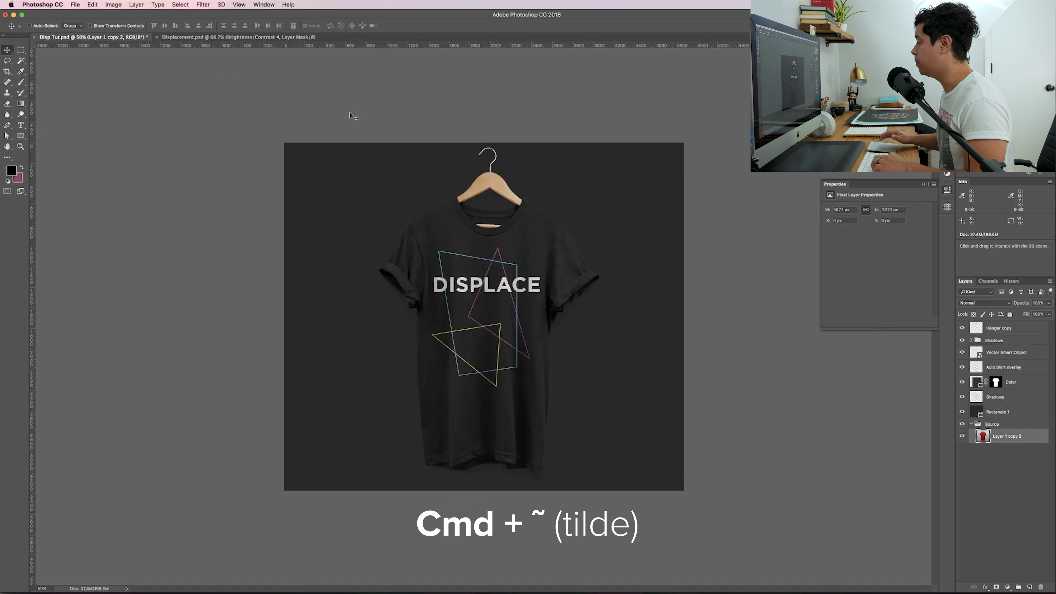
Rename the Vector Smart Object layer to 'artwork' and convert it to a smart object
click(1032, 382)
click(1039, 354)
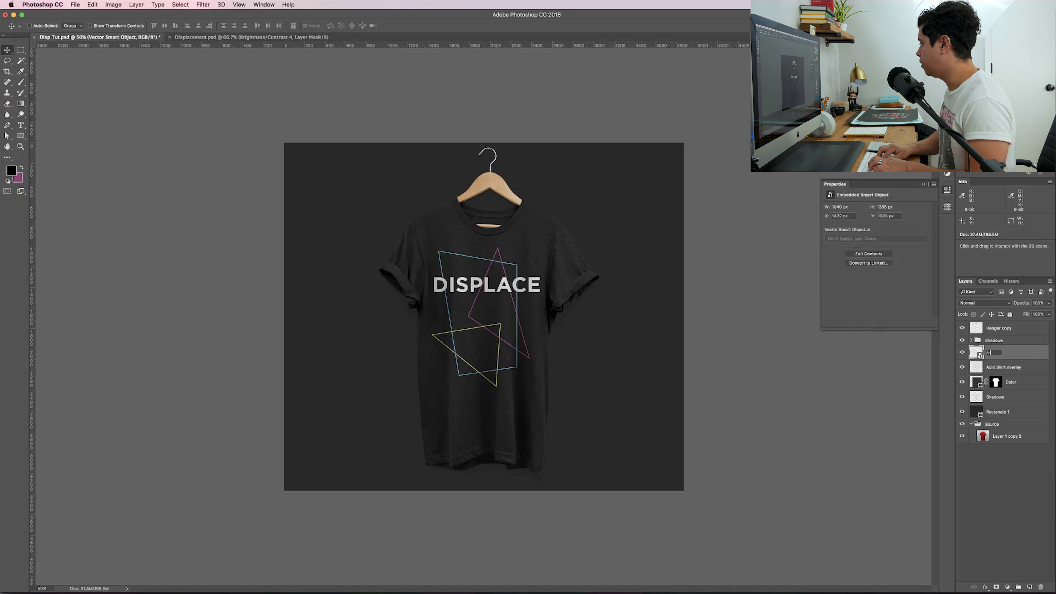
text(artwork)
key(Return)
right_click(1019, 356)
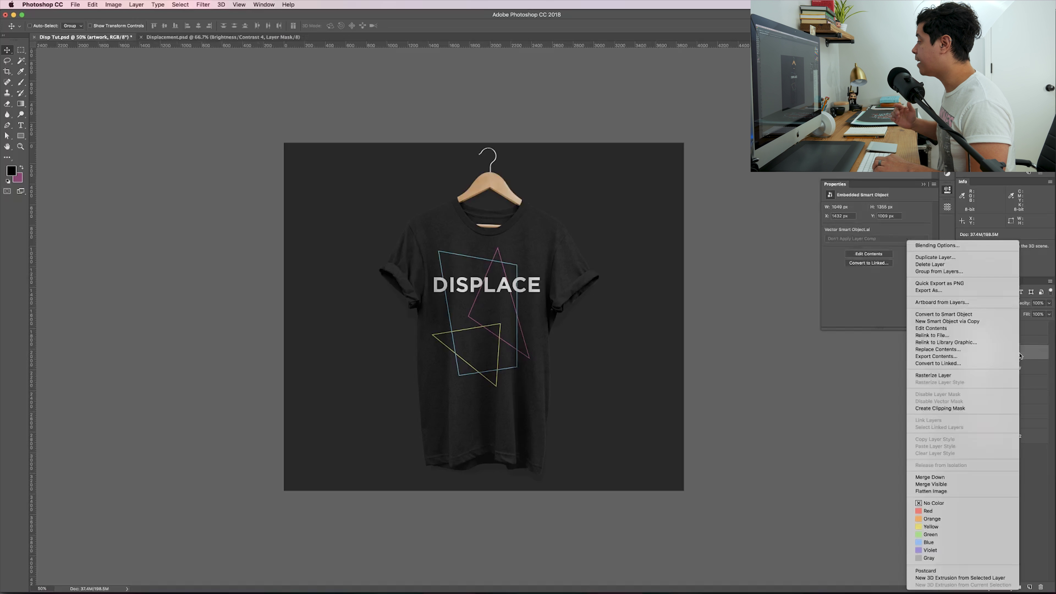
click(988, 314)
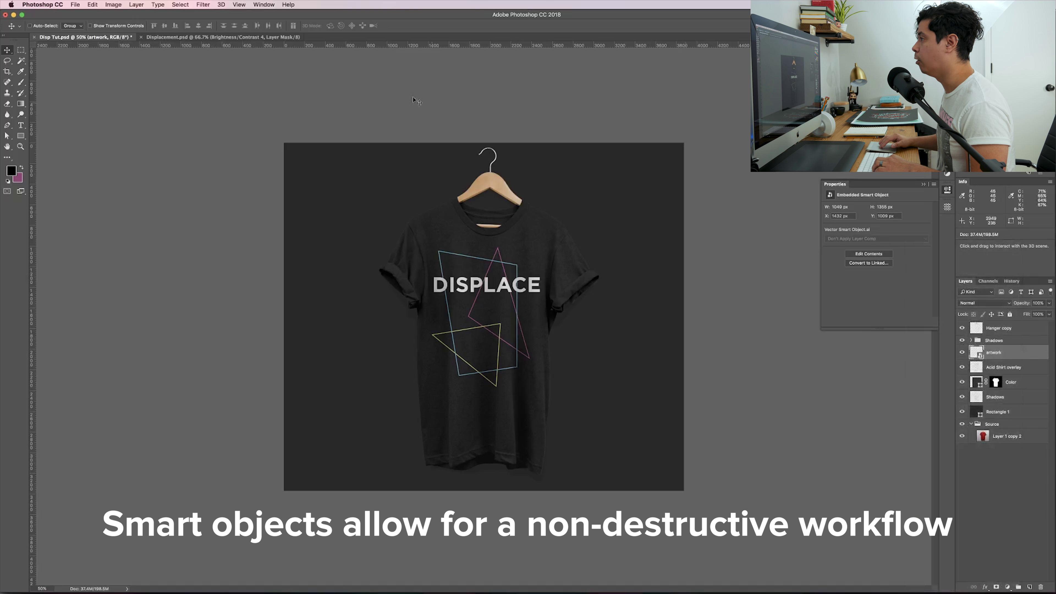
Check the Displace filter settings without applying them, then switch to the Displacement.psd document
click(203, 5)
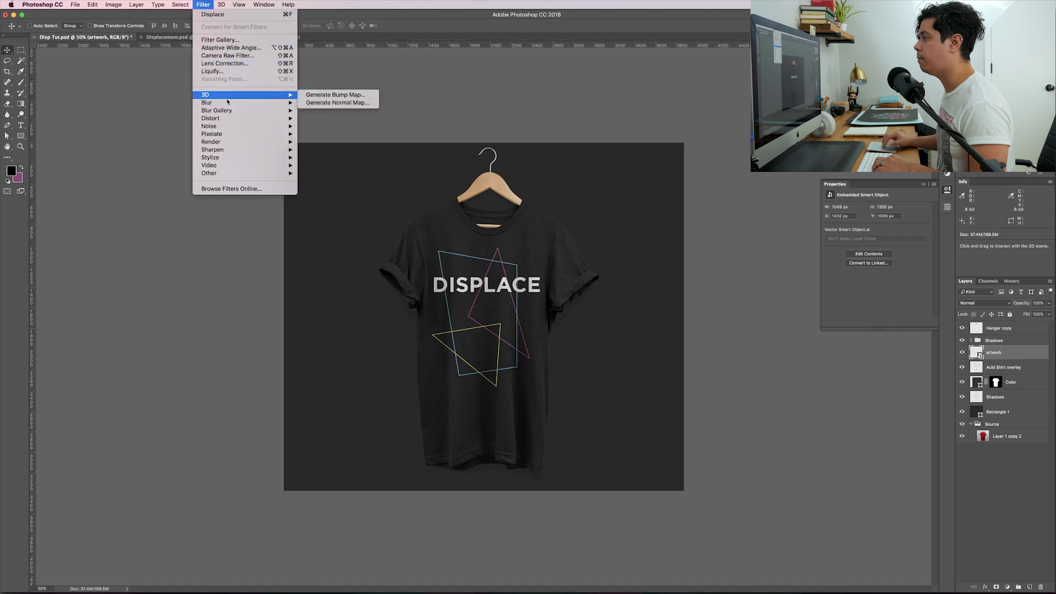
mouse_move(217, 120)
click(326, 119)
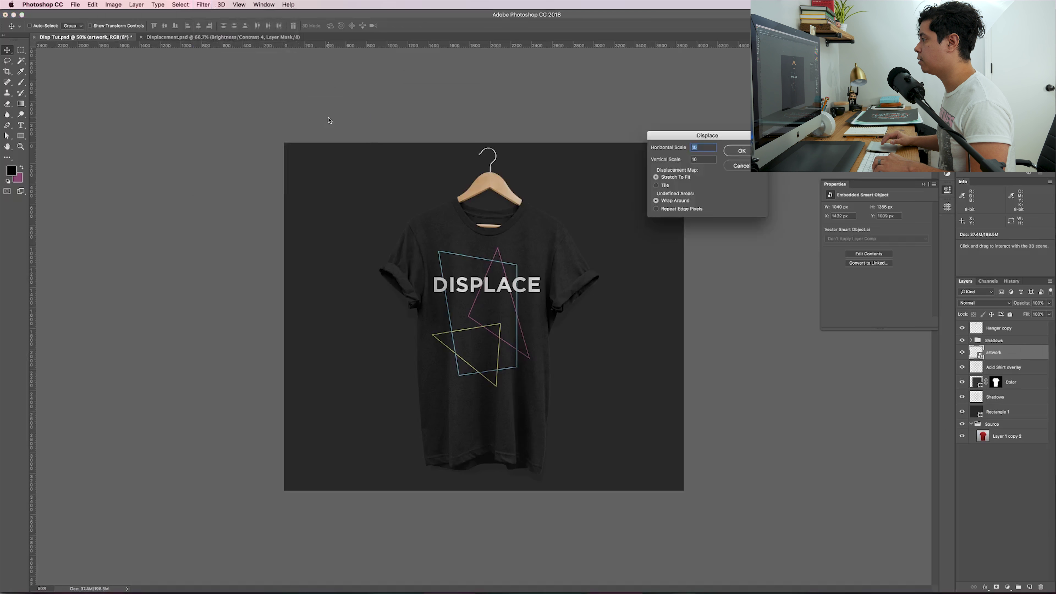
click(739, 168)
key(ctrl+Tab)
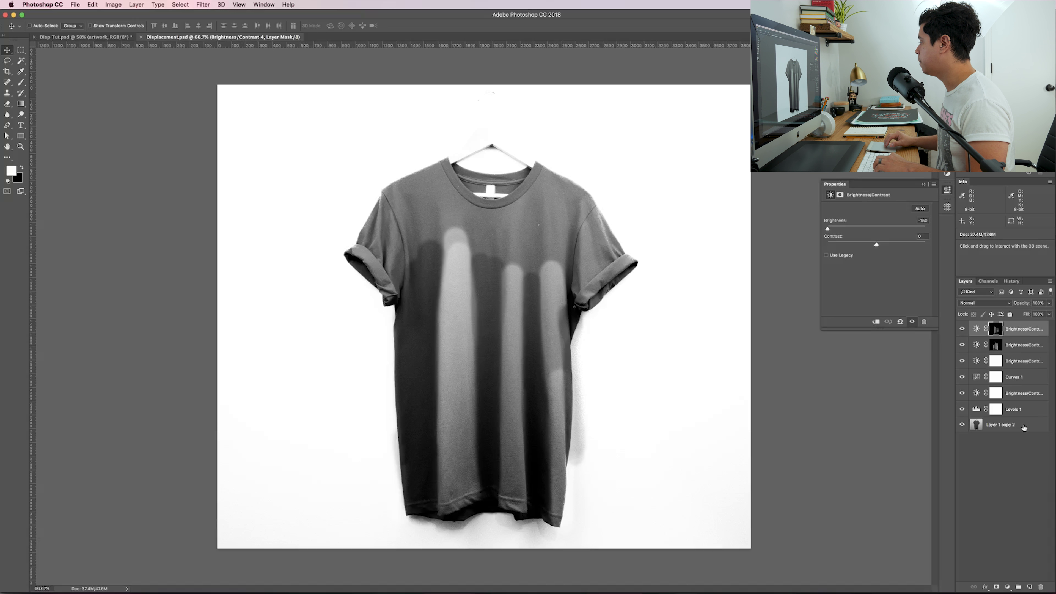
Select all seven map layers and combine them into one smart object
click(1031, 325)
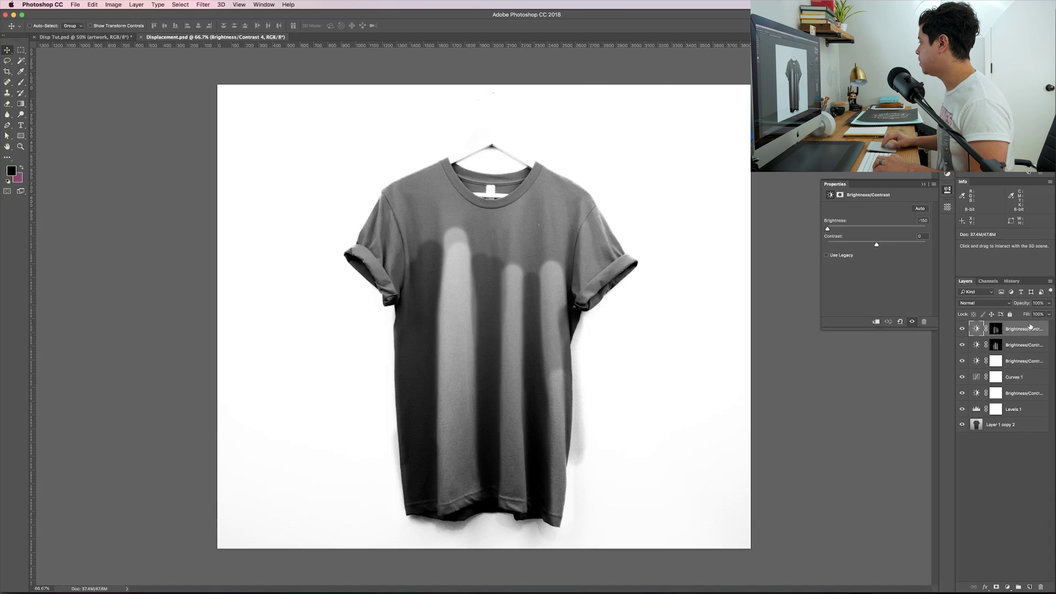
shift+click(1037, 428)
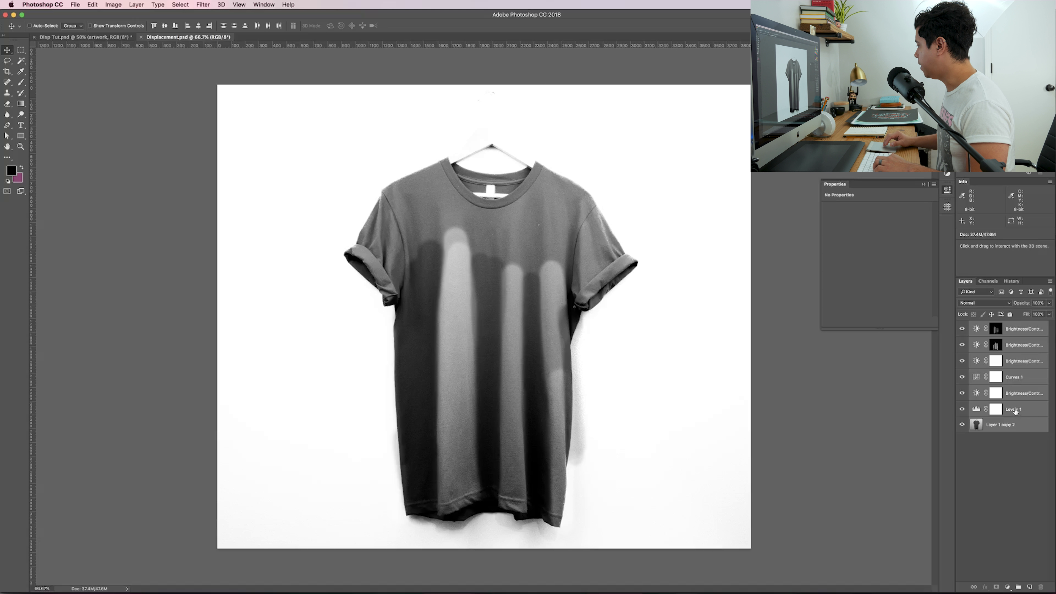
right_click(1035, 414)
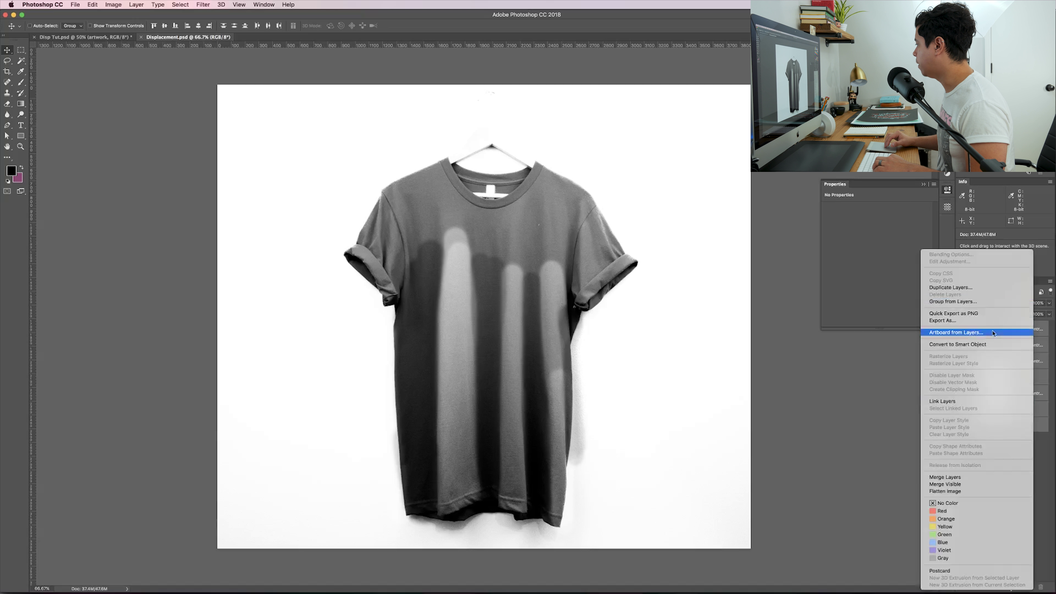
click(981, 344)
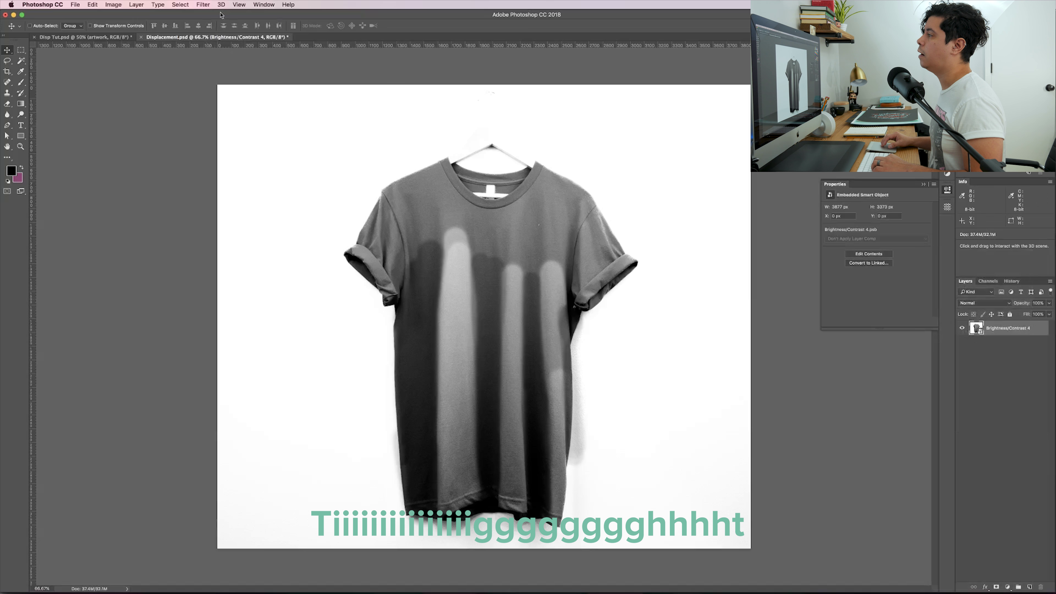
Blur the map with a 3.4 px Gaussian Blur, save it, and return to the mockup
click(203, 5)
mouse_move(221, 104)
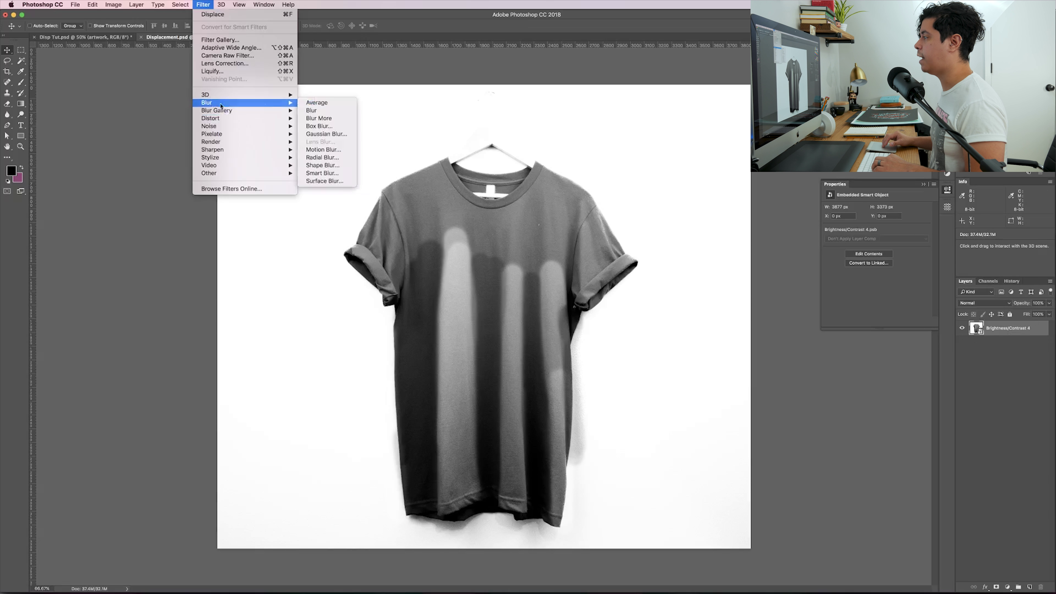
click(320, 134)
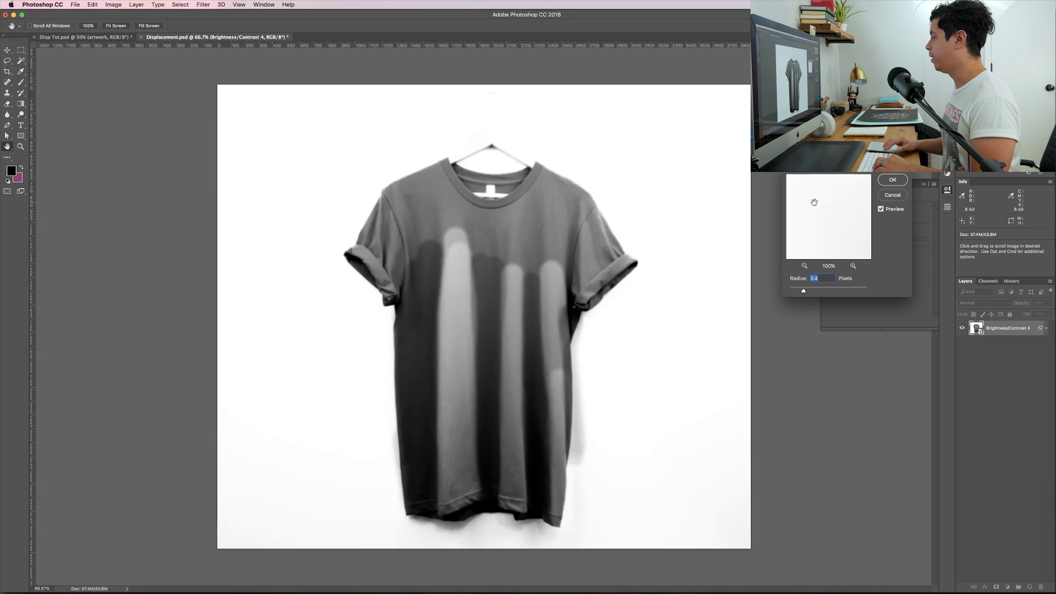
key(Return)
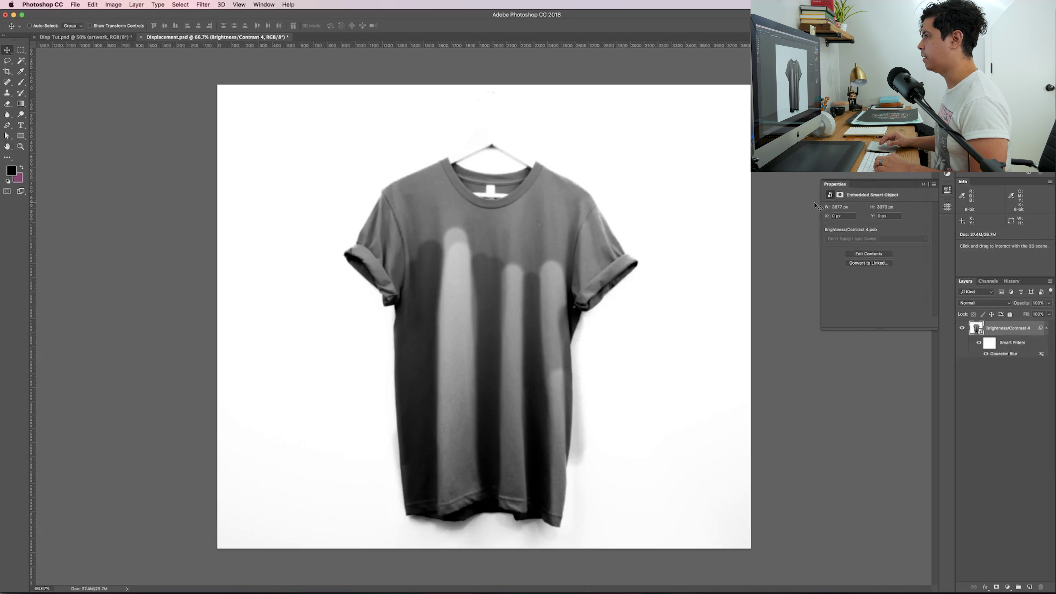
key(super+s)
key(ctrl+Tab)
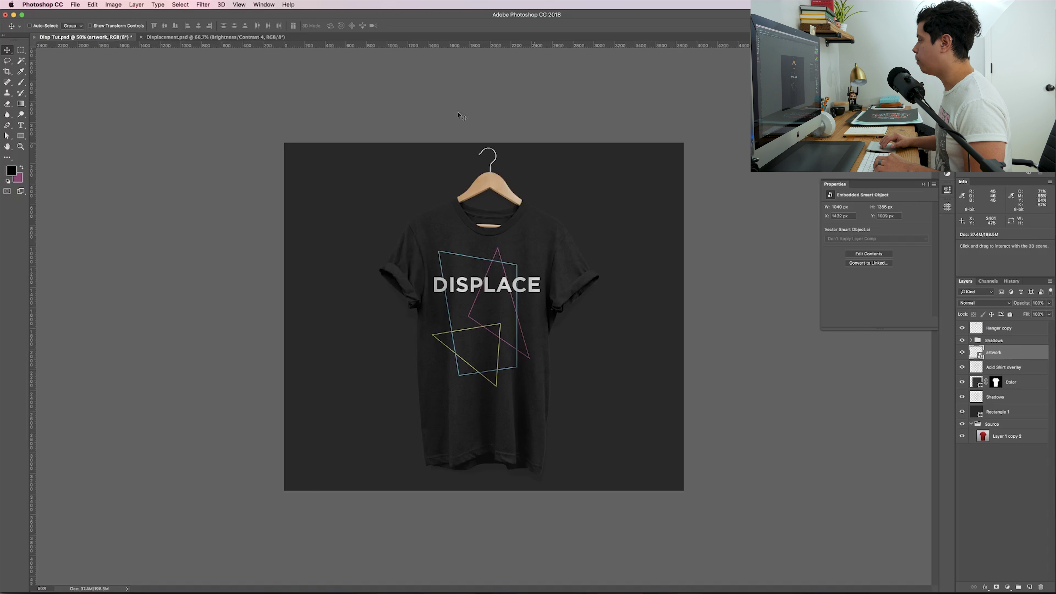
Apply Displace to the artwork layer at scale 10 with Stretch To Fit and Wrap Around
click(203, 5)
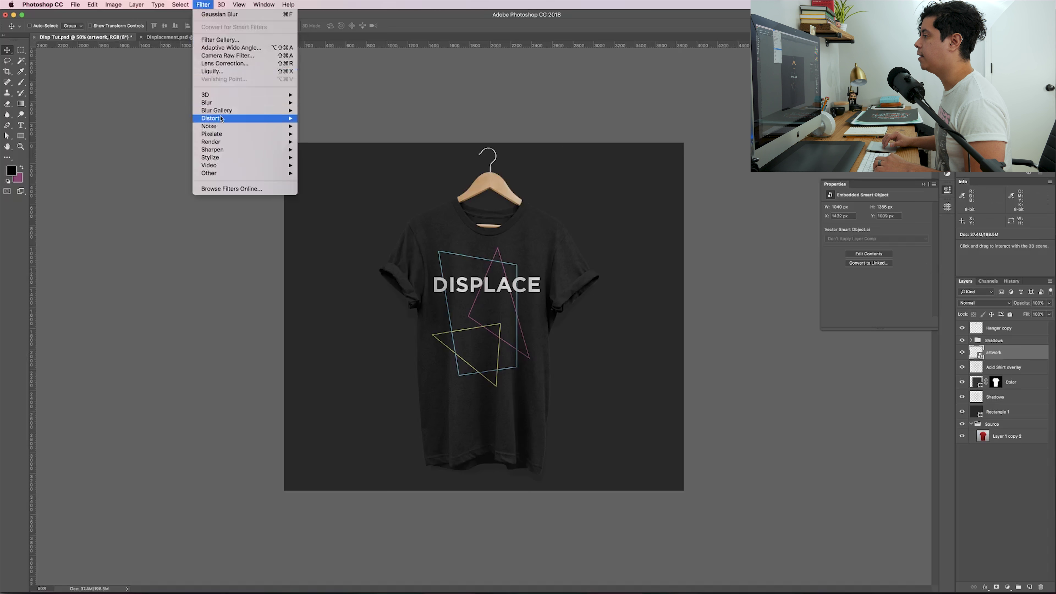
mouse_move(218, 121)
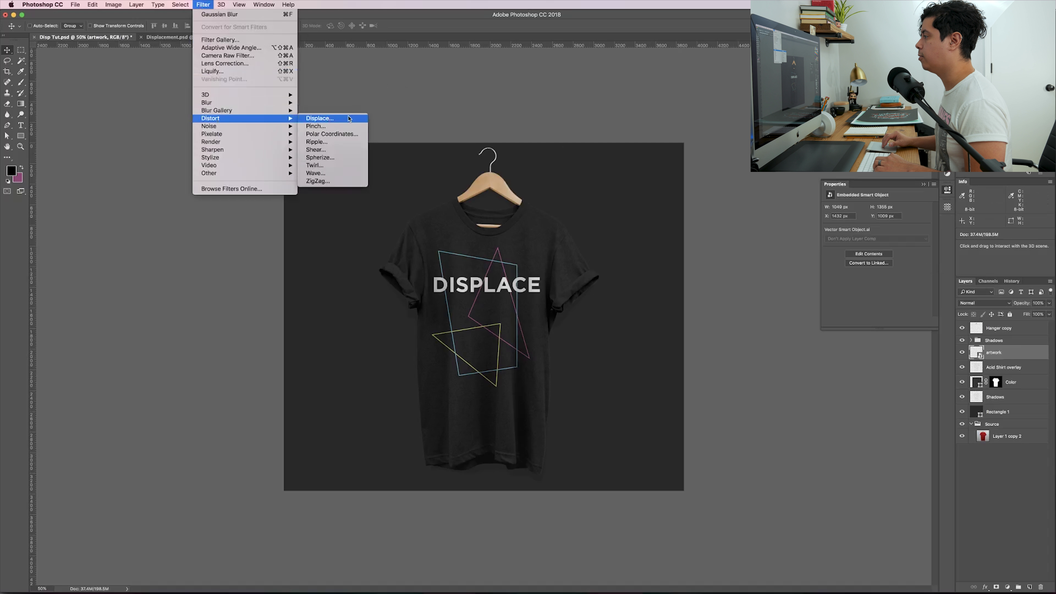
click(333, 119)
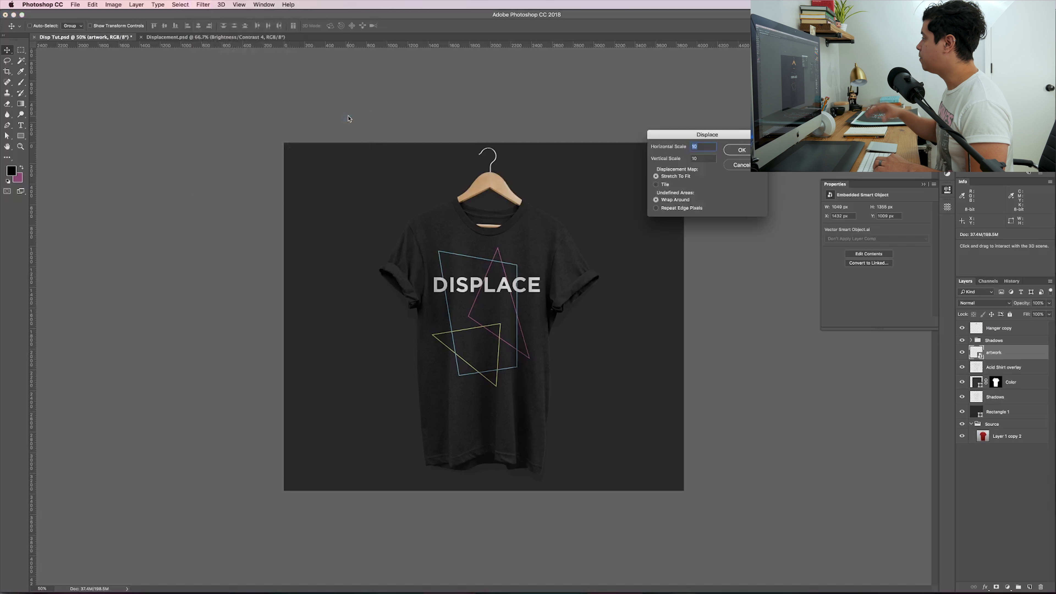
drag(736, 137, 668, 122)
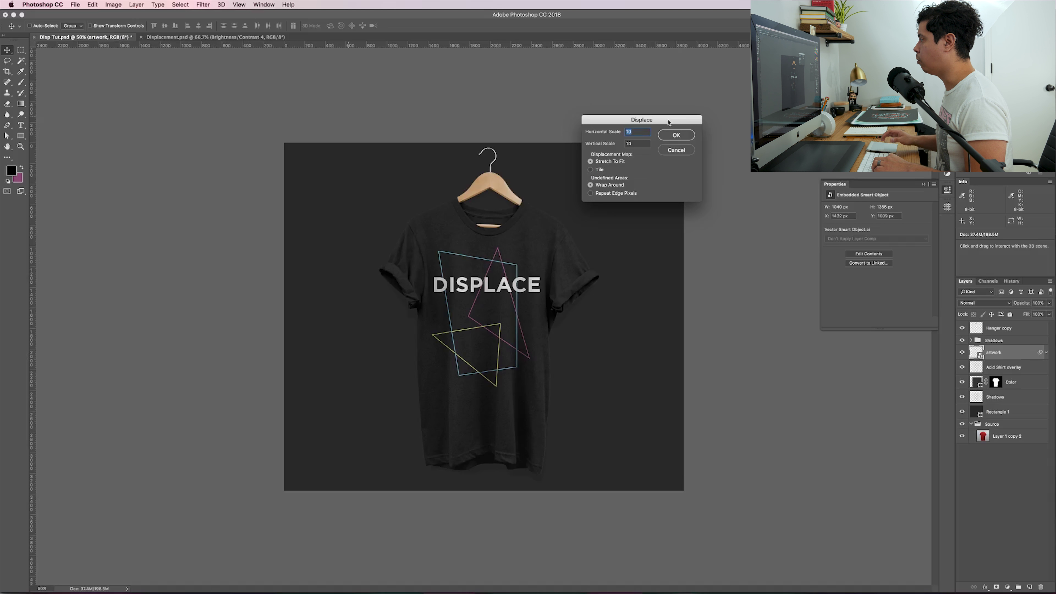
click(677, 134)
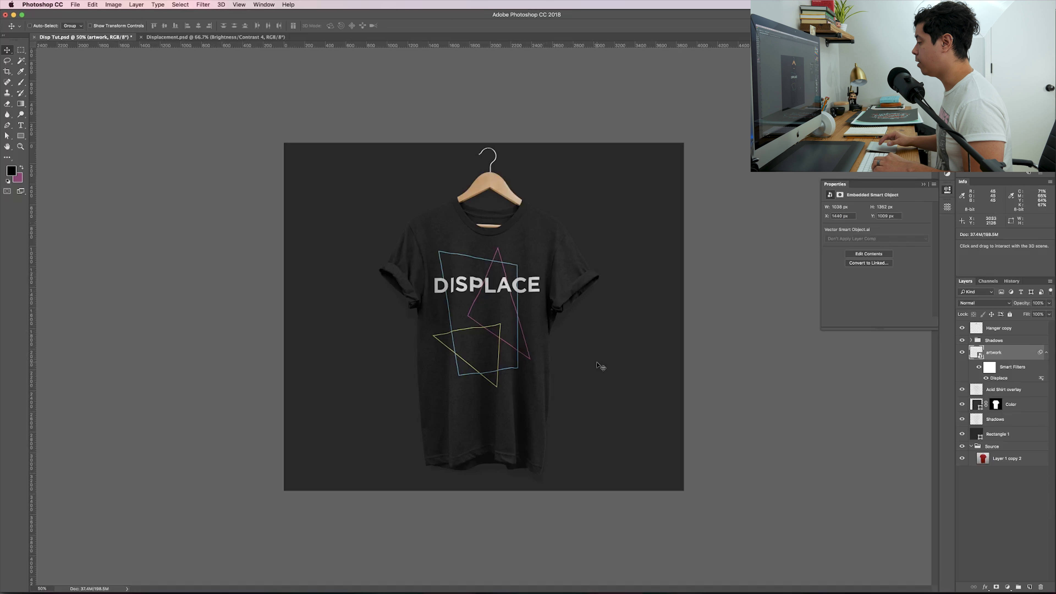
key(super+1)
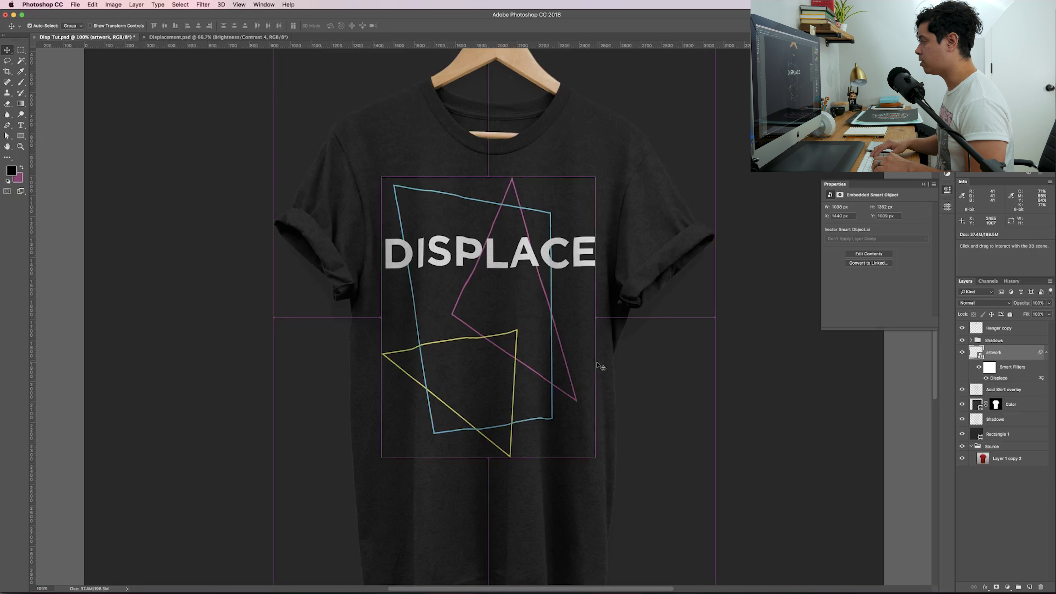
key(super+0)
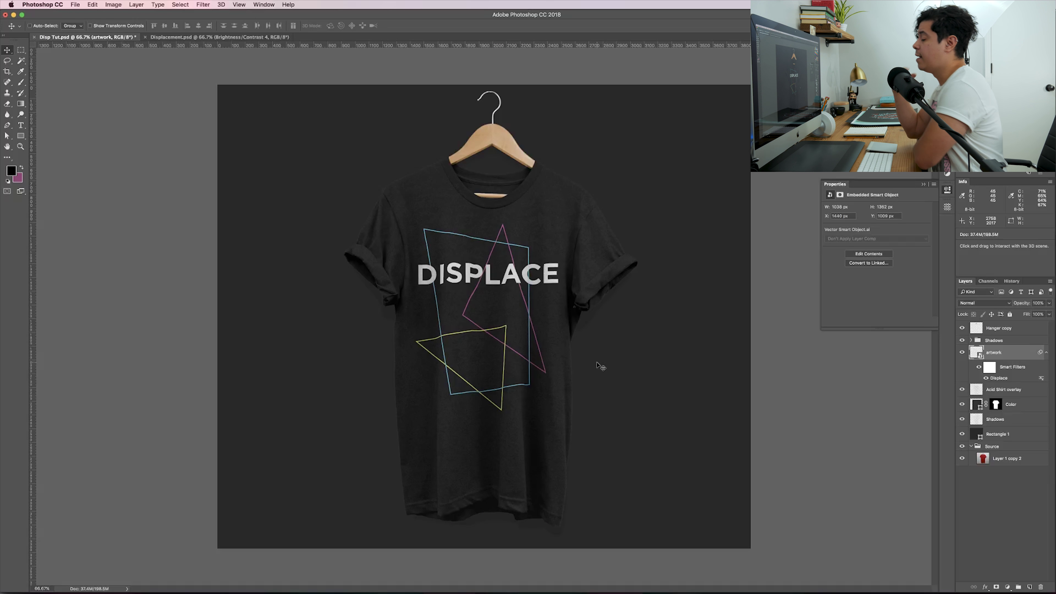